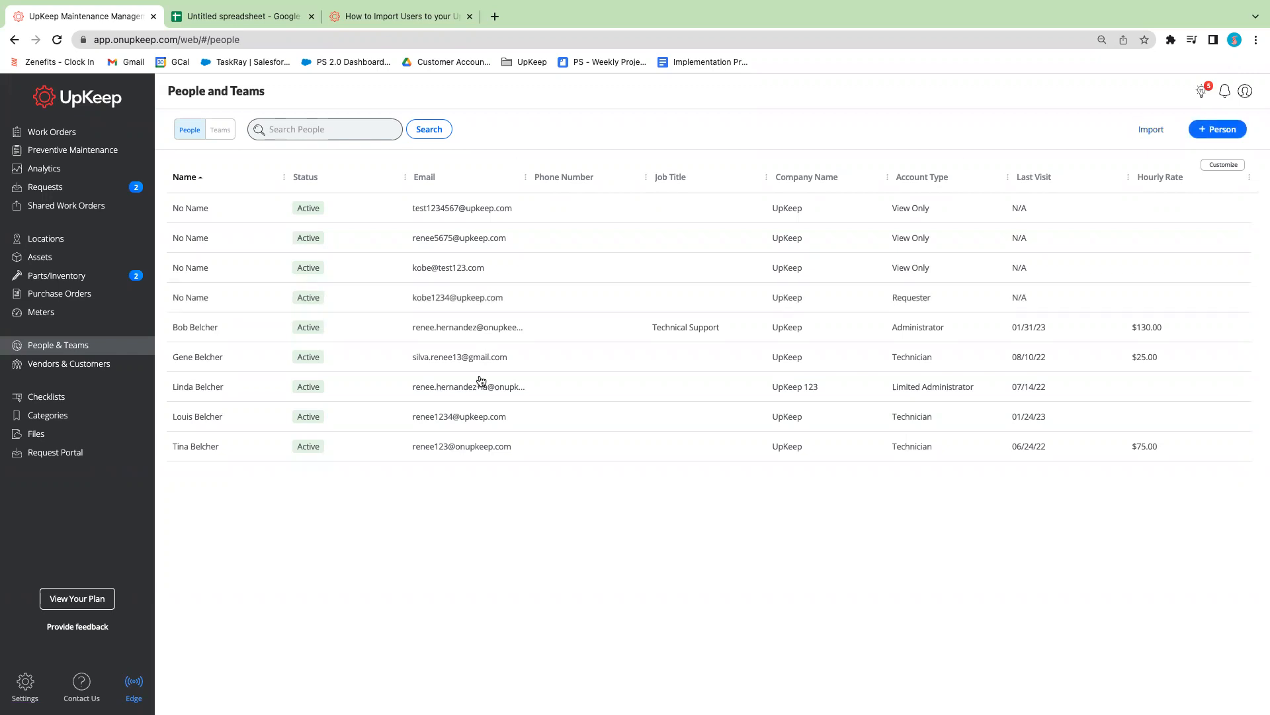
# Open the people import page, download the sample template, and switch to the template spreadsheet in Google Sheets
pyautogui.click(1156, 131)
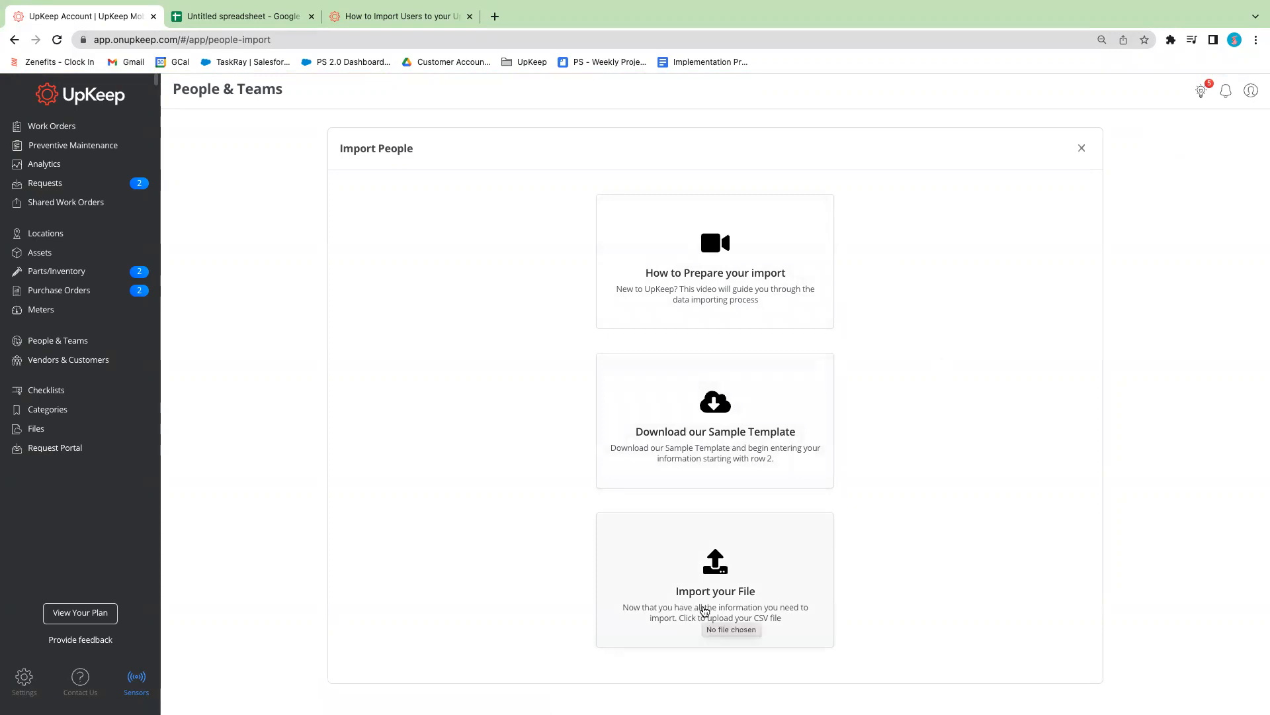
pyautogui.click(694, 451)
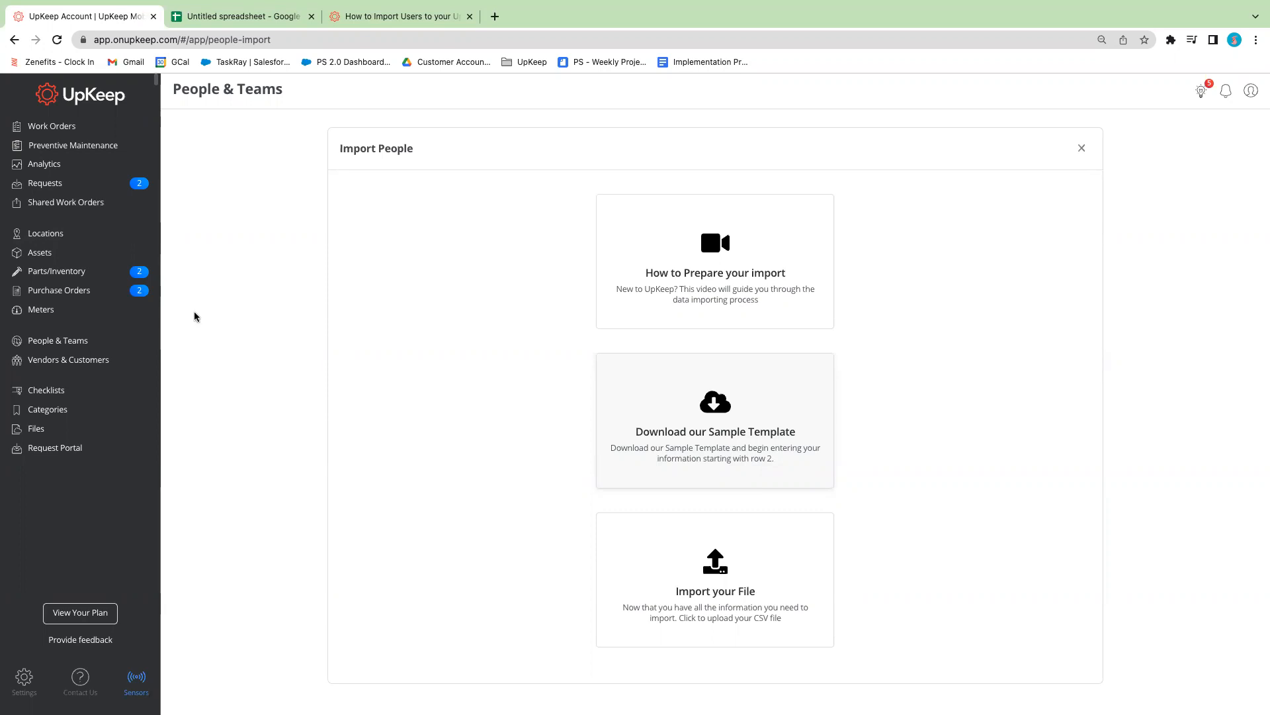
pyautogui.click(202, 20)
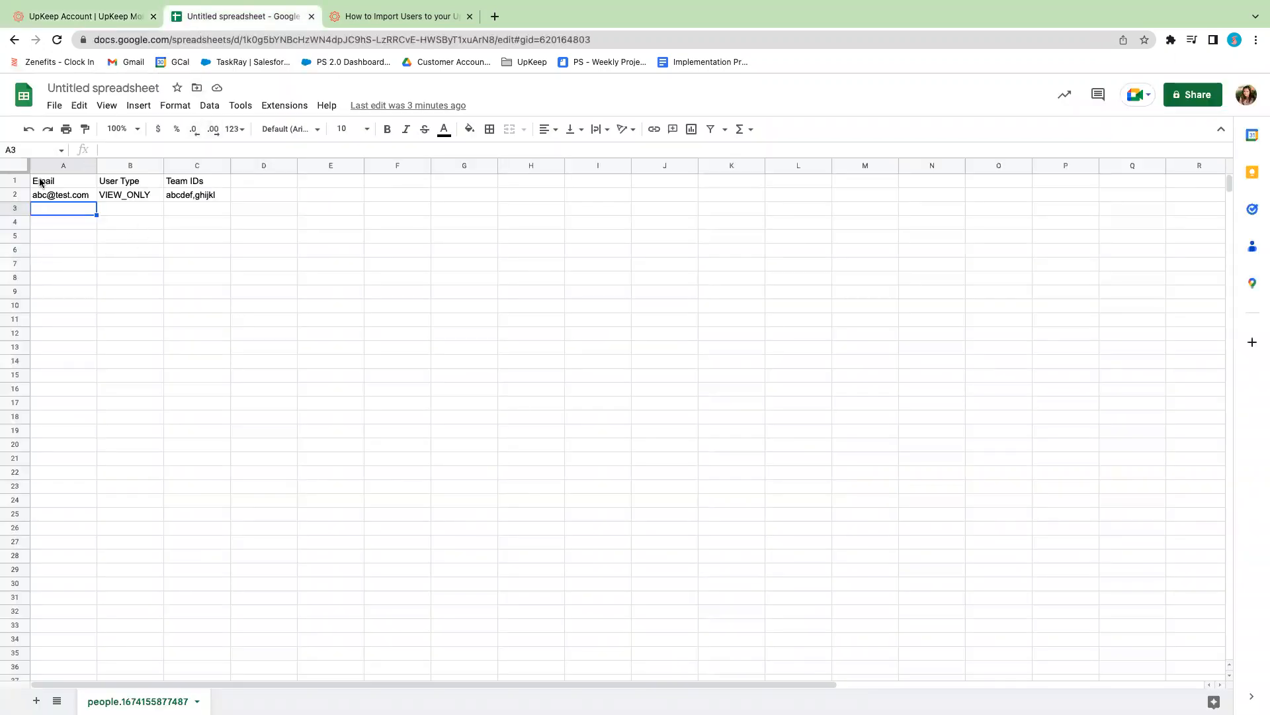
# Examine the template's header row, covering the Email, User Type and Team IDs columns
pyautogui.click(14, 180)
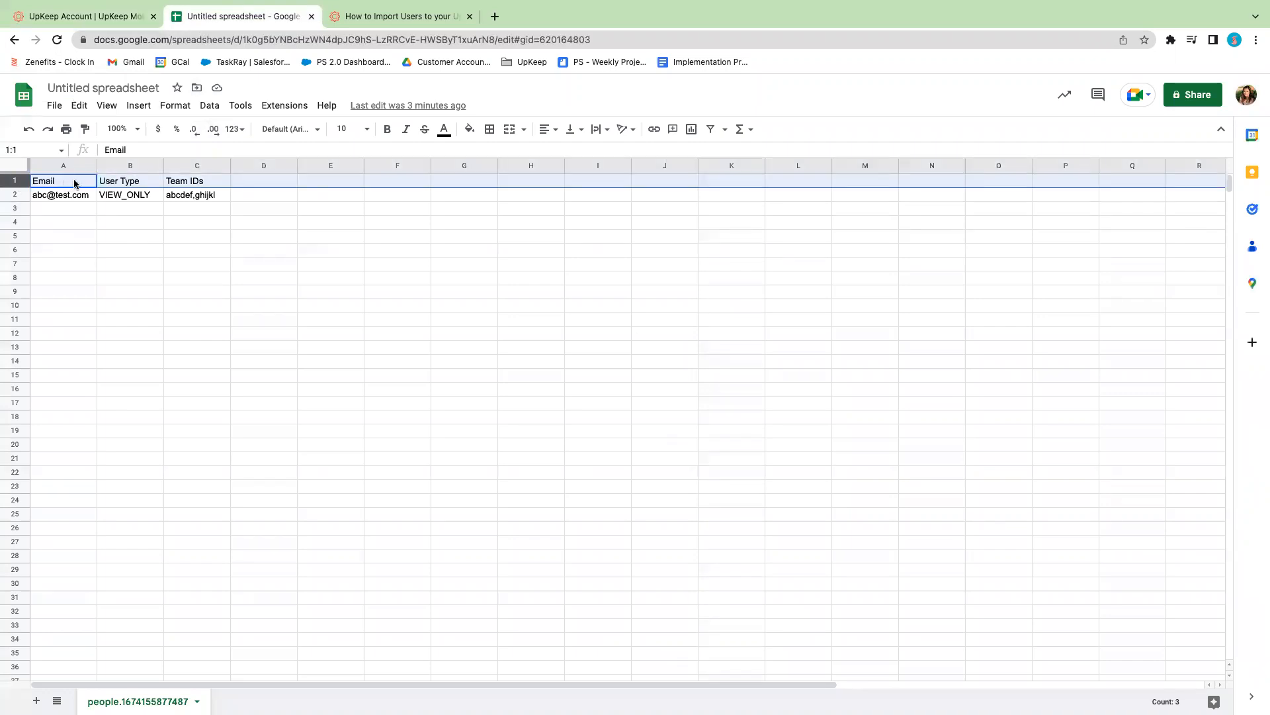
pyautogui.click(109, 182)
pyautogui.click(73, 185)
pyautogui.click(127, 186)
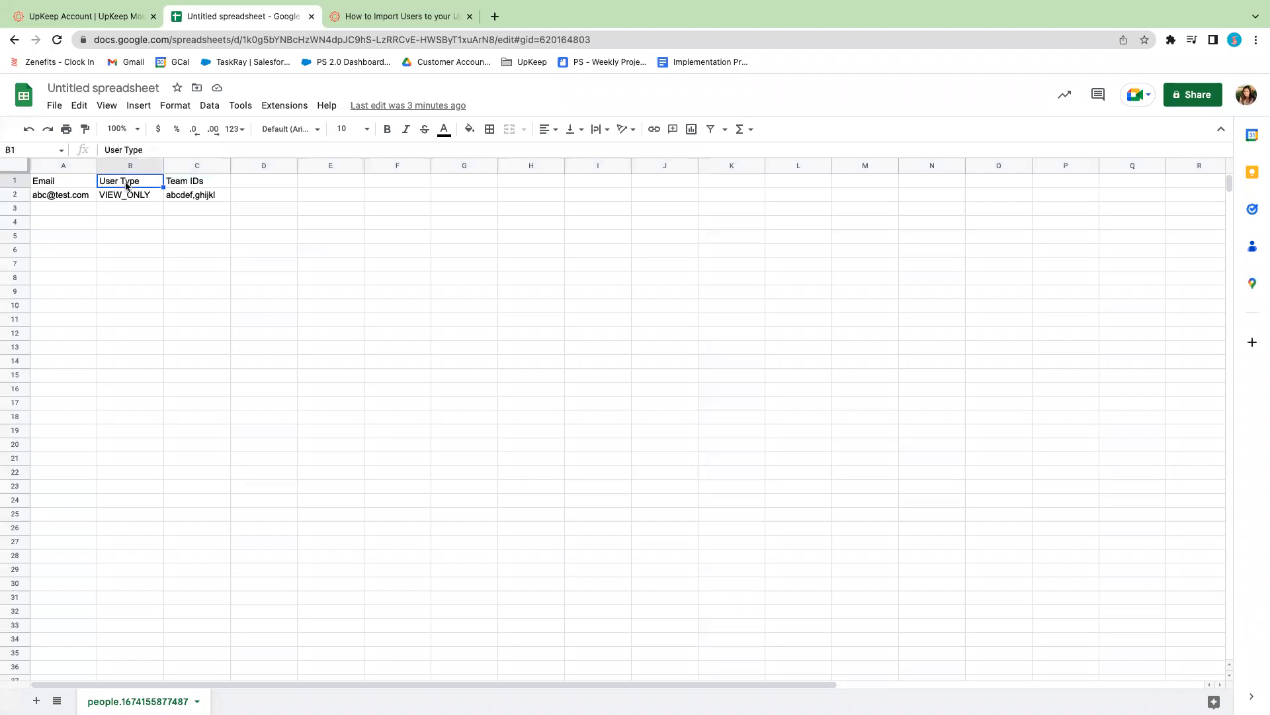
pyautogui.click(187, 186)
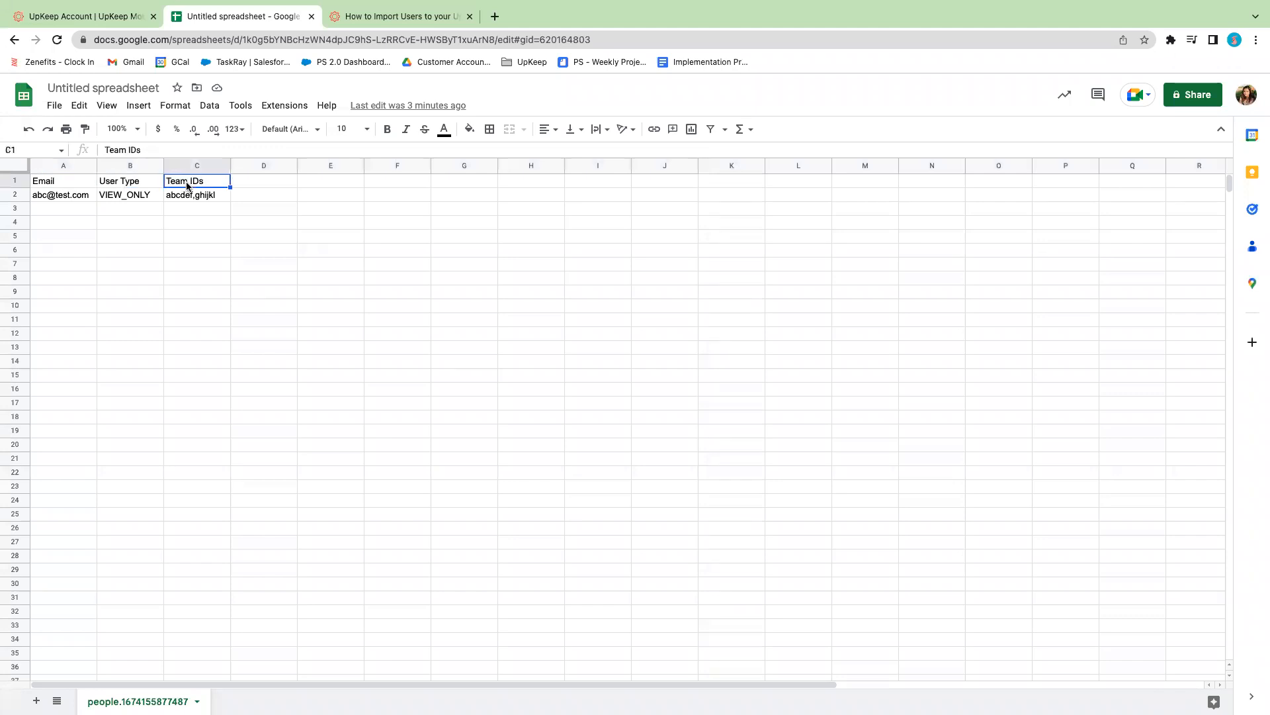
pyautogui.click(46, 184)
pyautogui.click(117, 185)
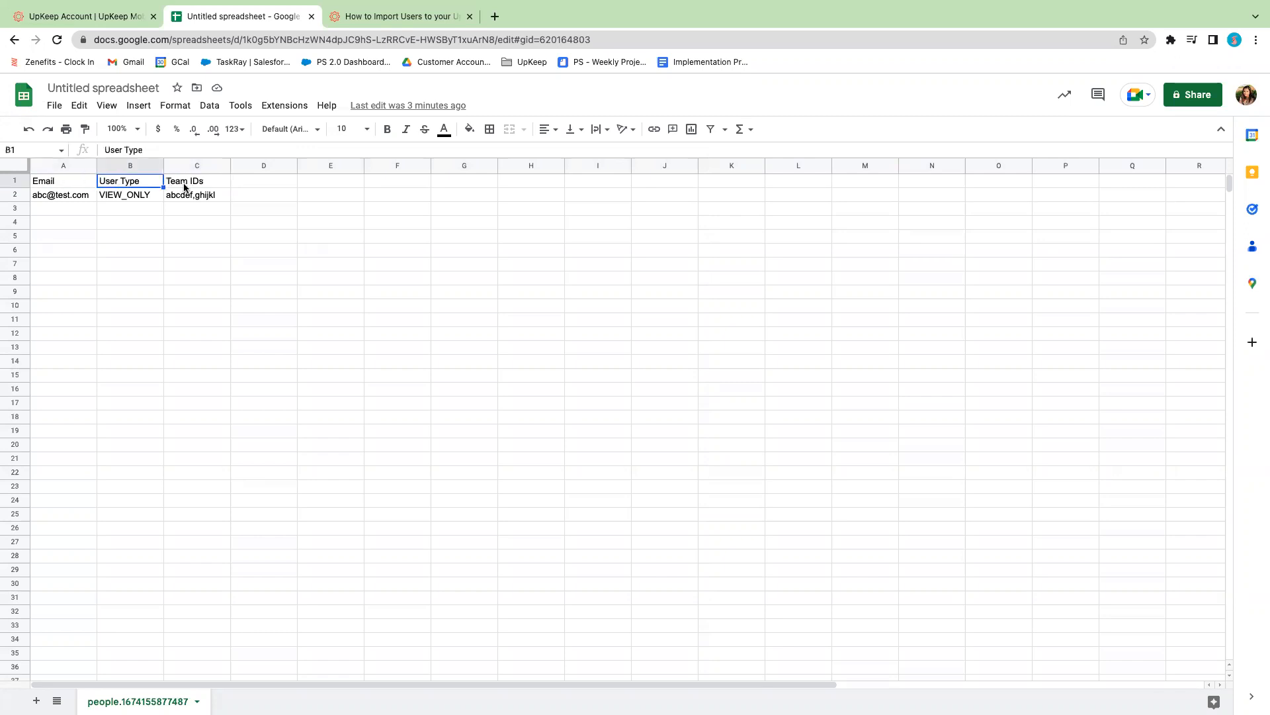
pyautogui.click(185, 188)
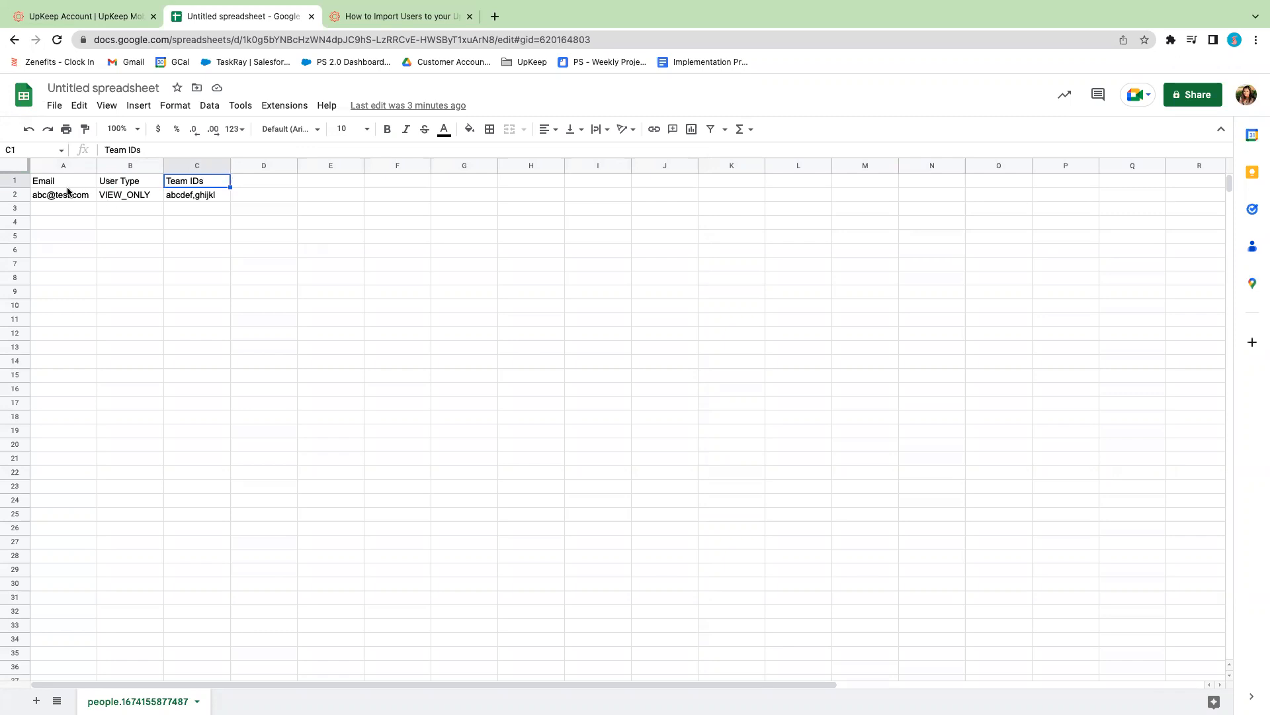
# Examine the sample entry in row 2 and the Email and User Type columns it fills
pyautogui.moveTo(31, 192)
pyautogui.click(15, 195)
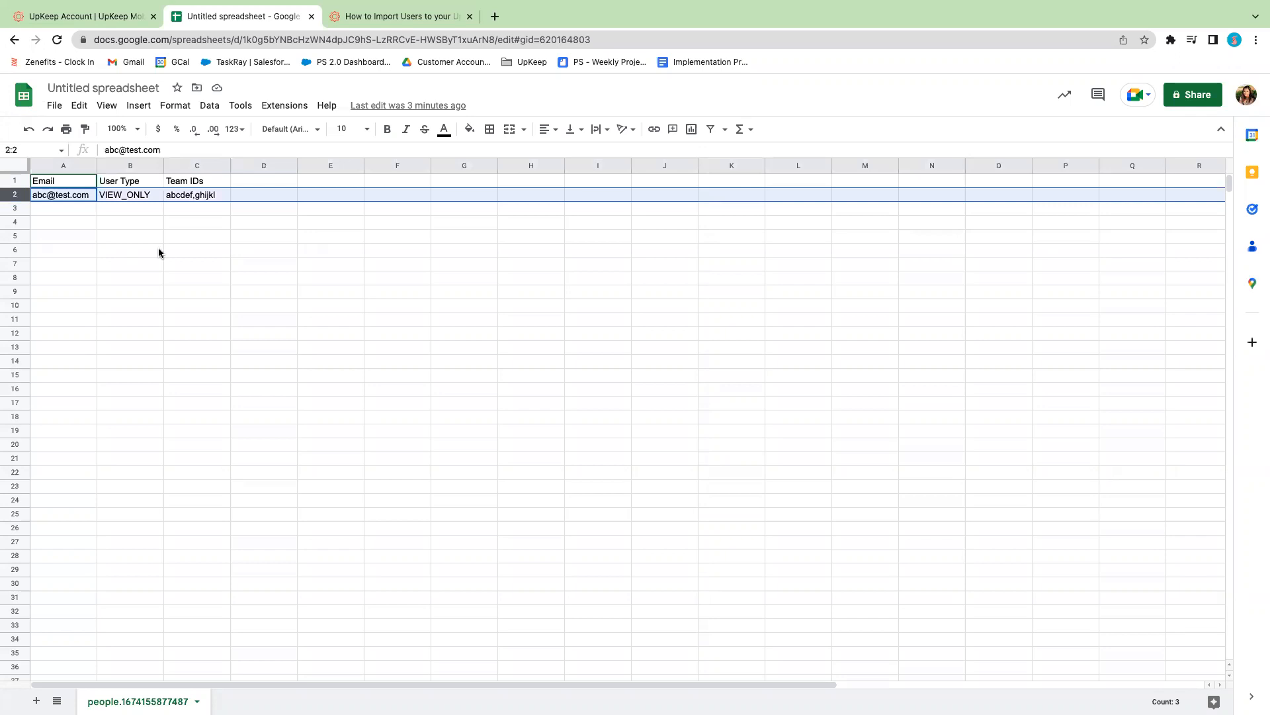
pyautogui.moveTo(58, 202)
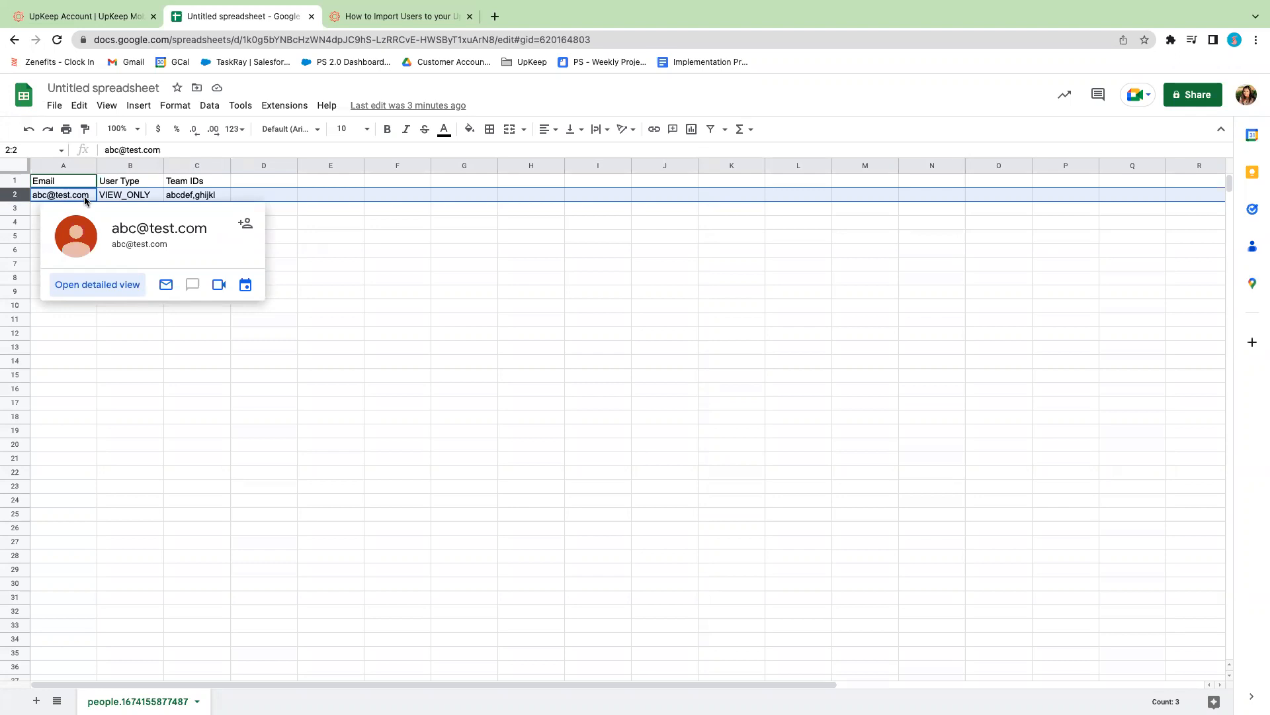
pyautogui.click(135, 196)
pyautogui.click(202, 194)
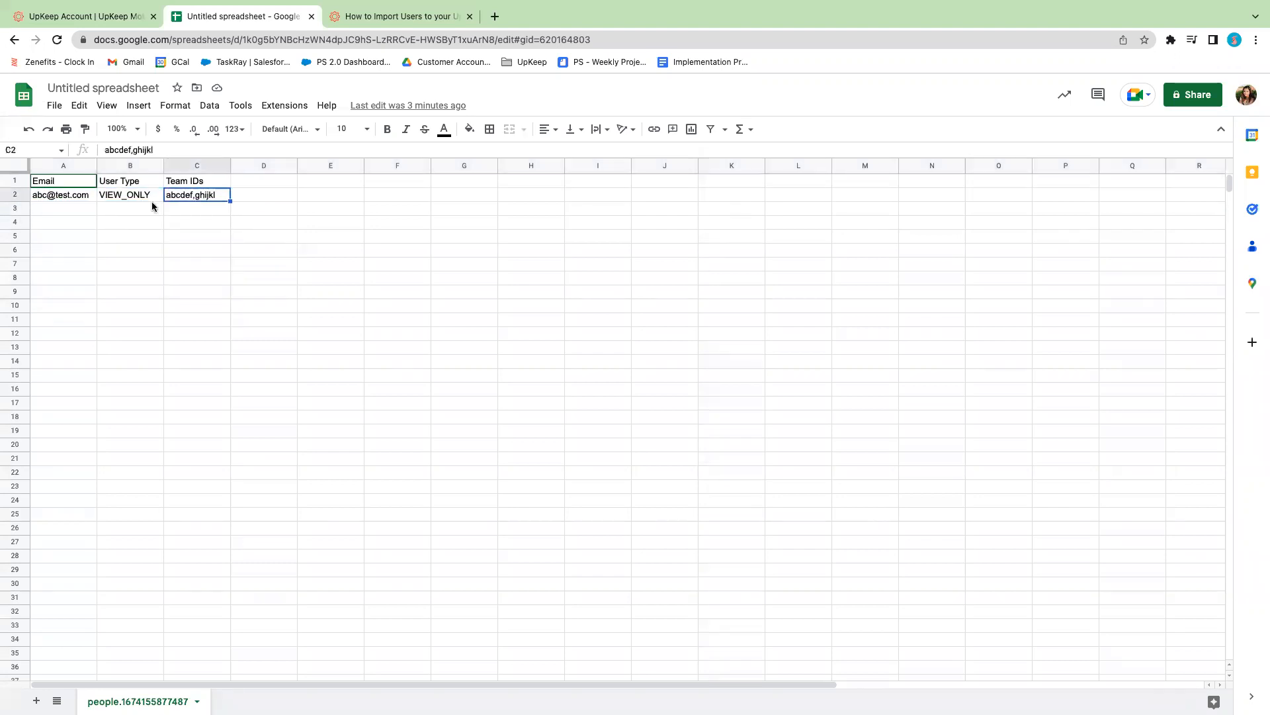
pyautogui.click(59, 198)
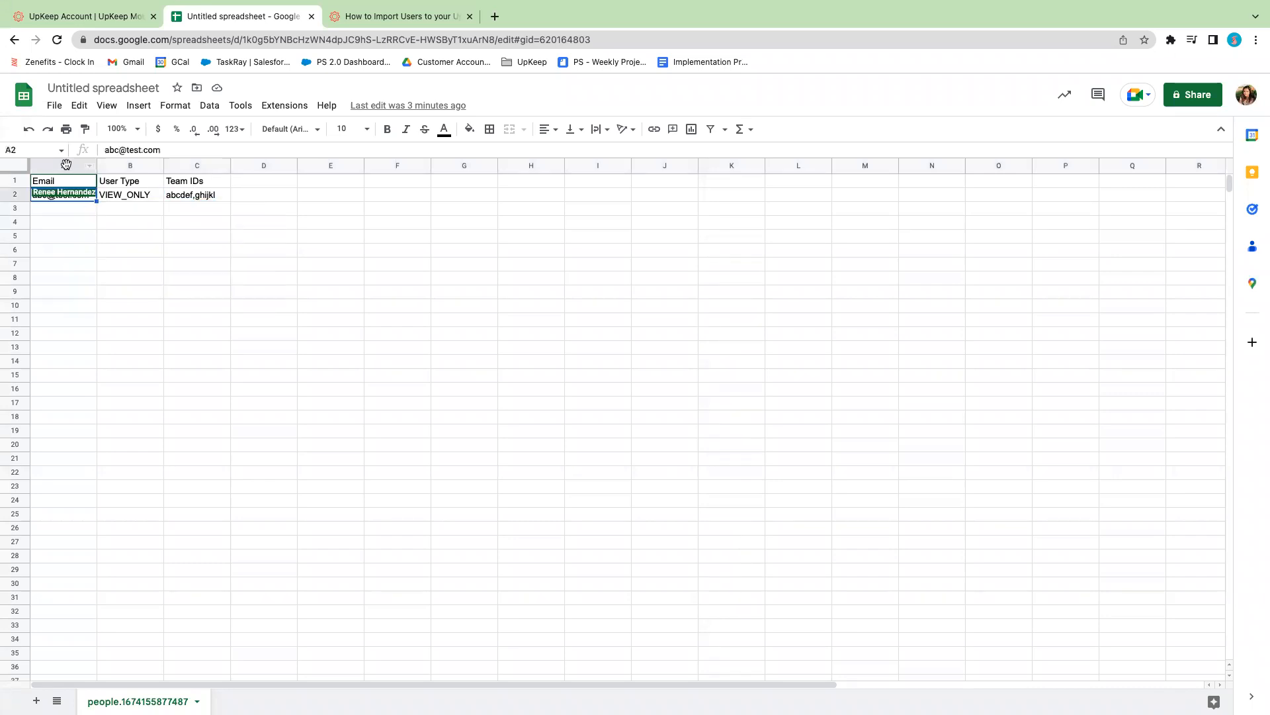
pyautogui.click(66, 165)
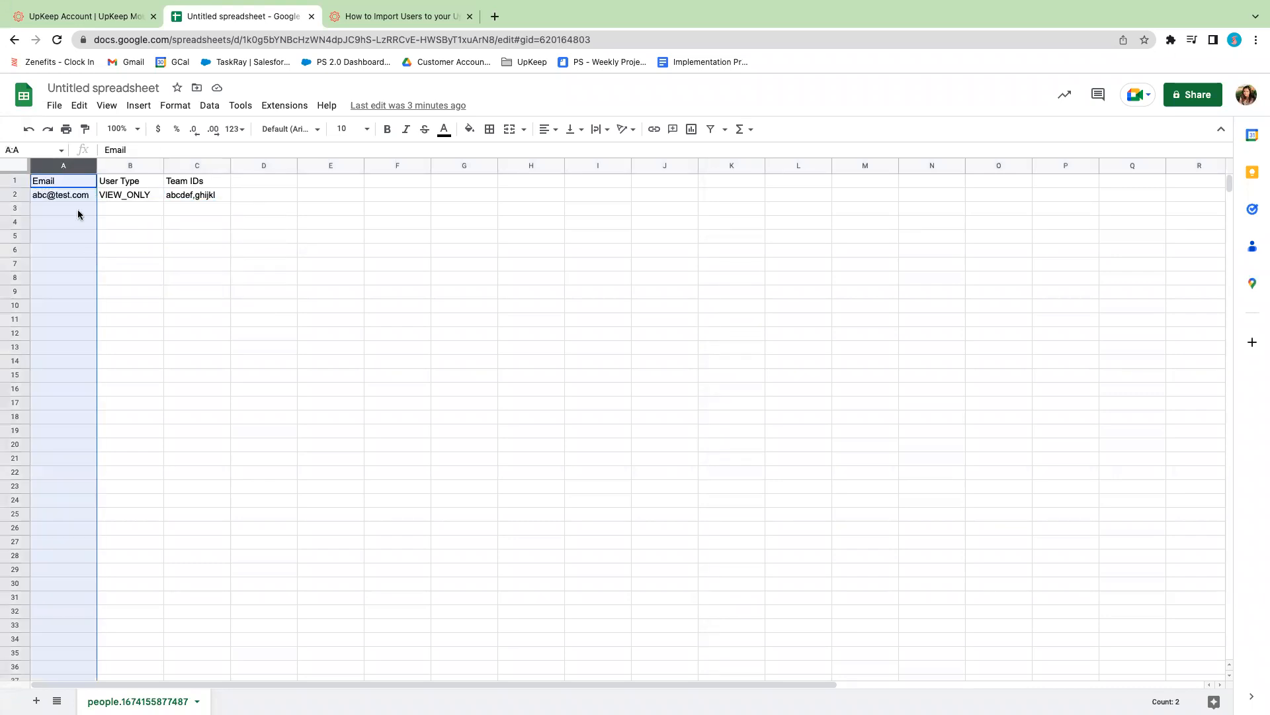
pyautogui.click(131, 167)
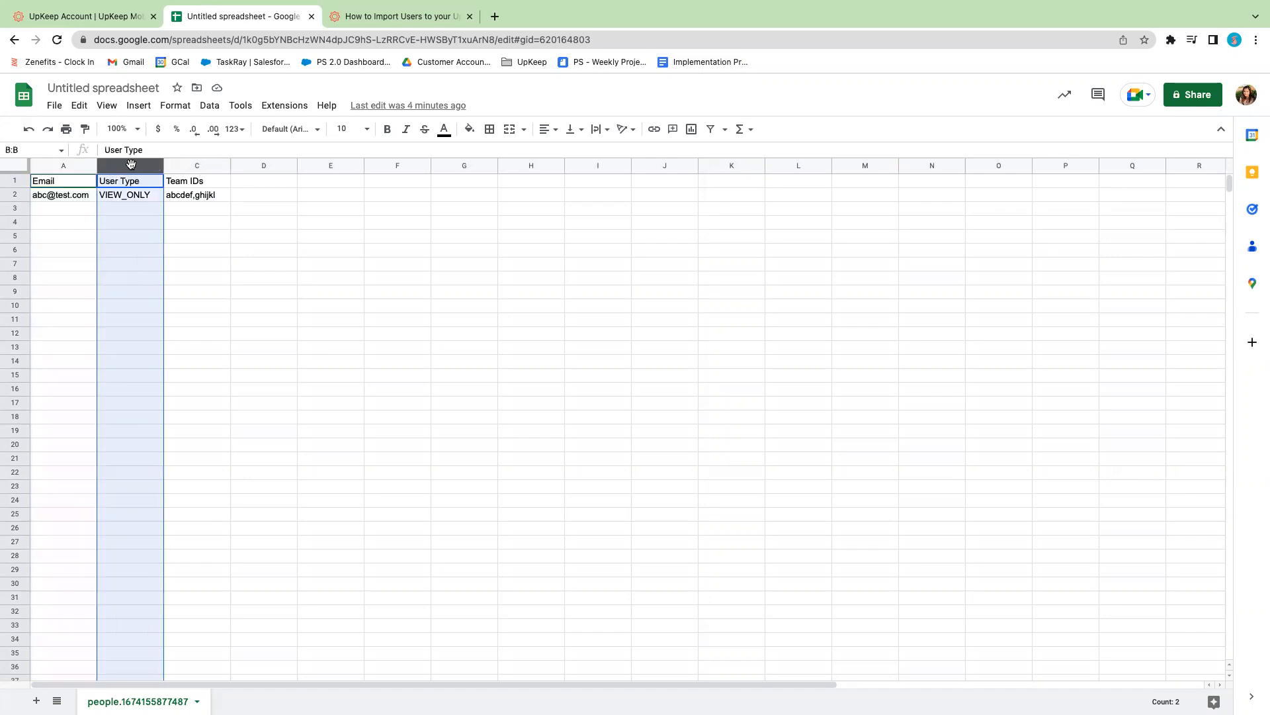
pyautogui.click(109, 201)
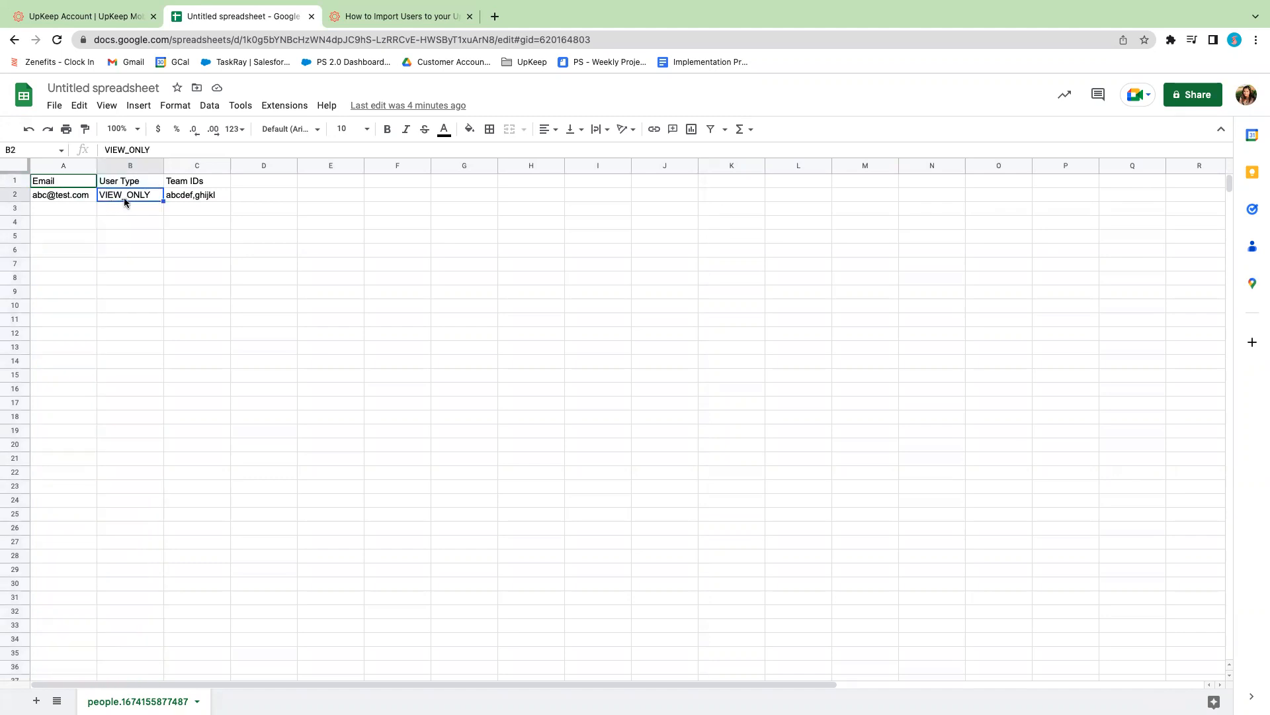
# Check the acceptable User Type values in the UpKeep help article on importing users
pyautogui.click(406, 17)
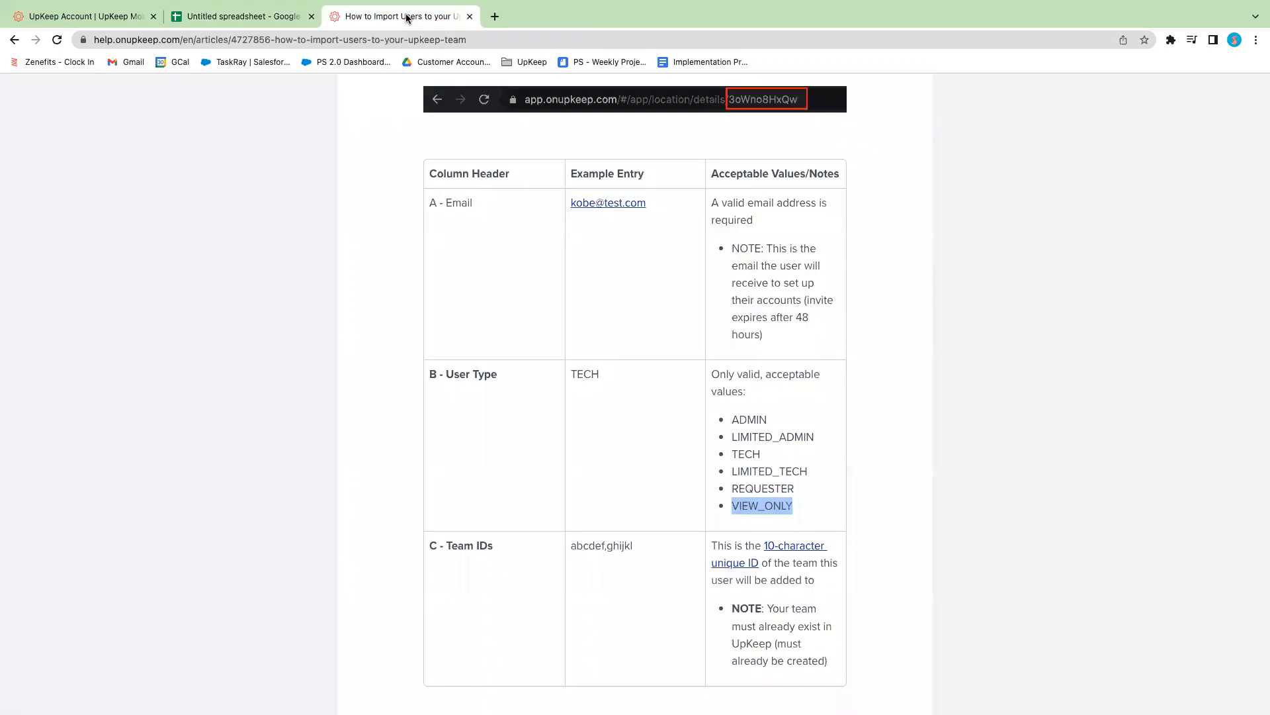
pyautogui.scroll(20, 534, 243)
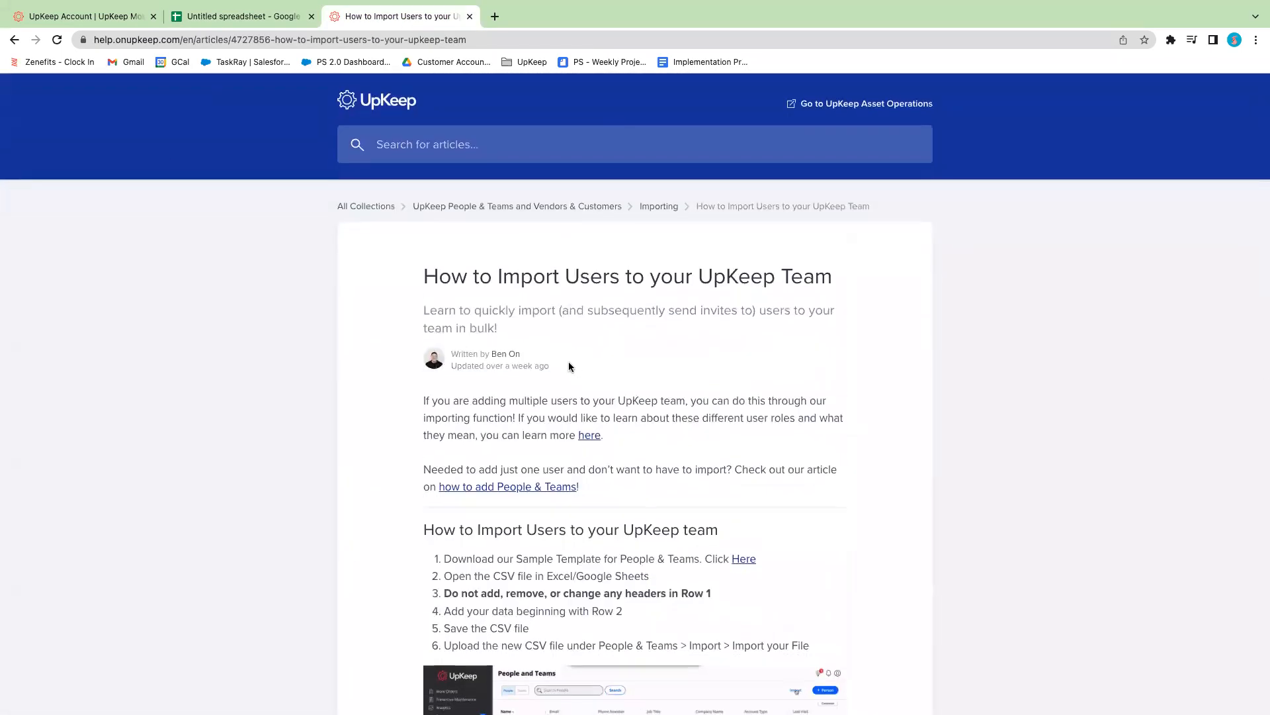
pyautogui.scroll(-20, 569, 361)
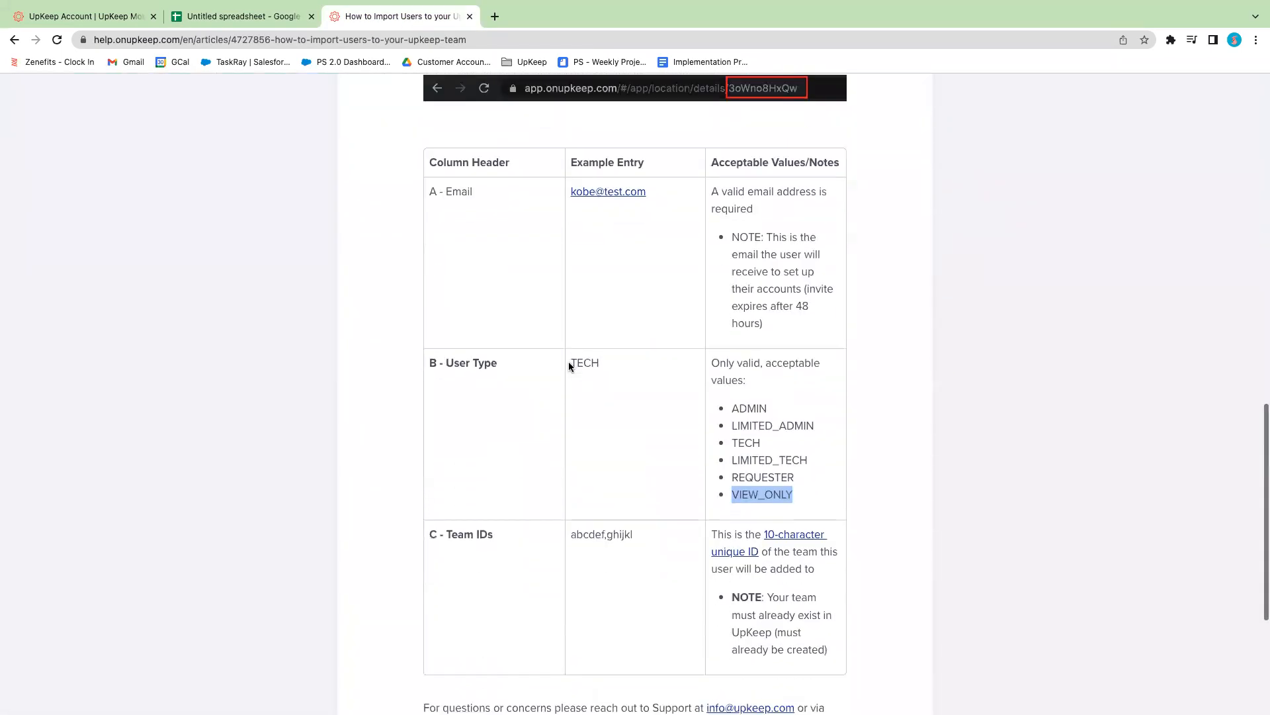
pyautogui.click(864, 456)
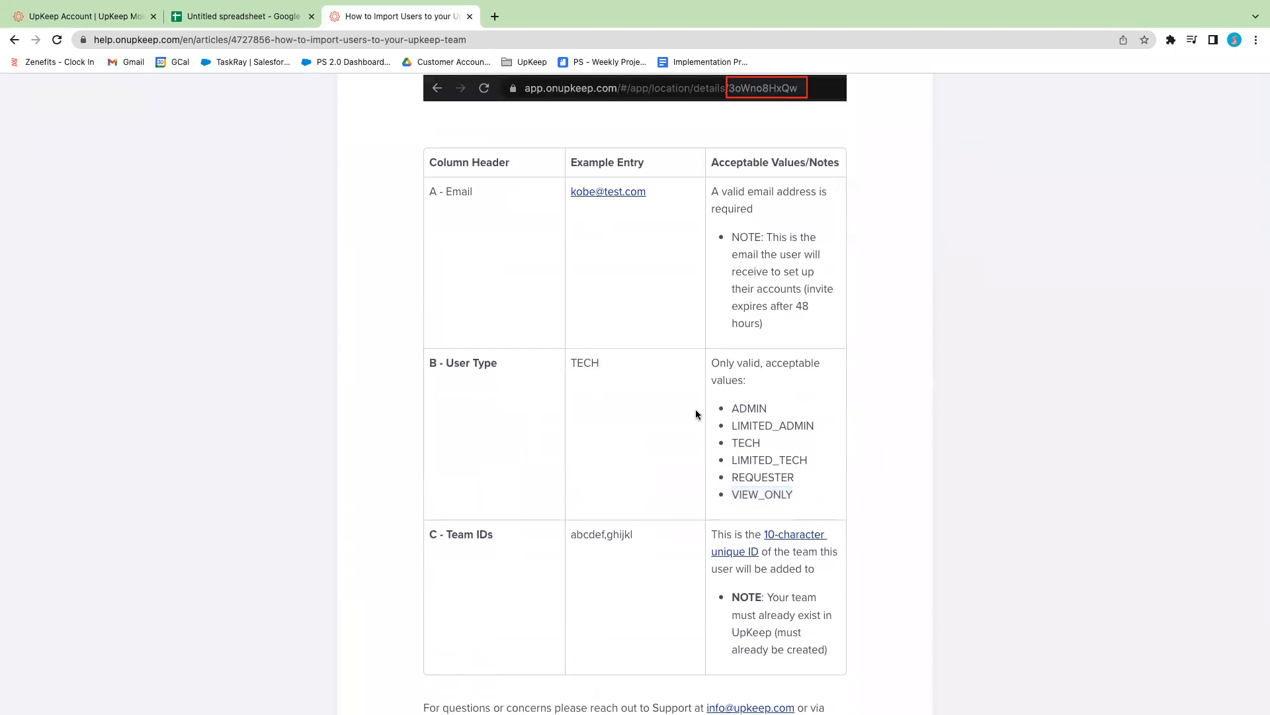
pyautogui.moveTo(427, 363); pyautogui.dragTo(521, 364)
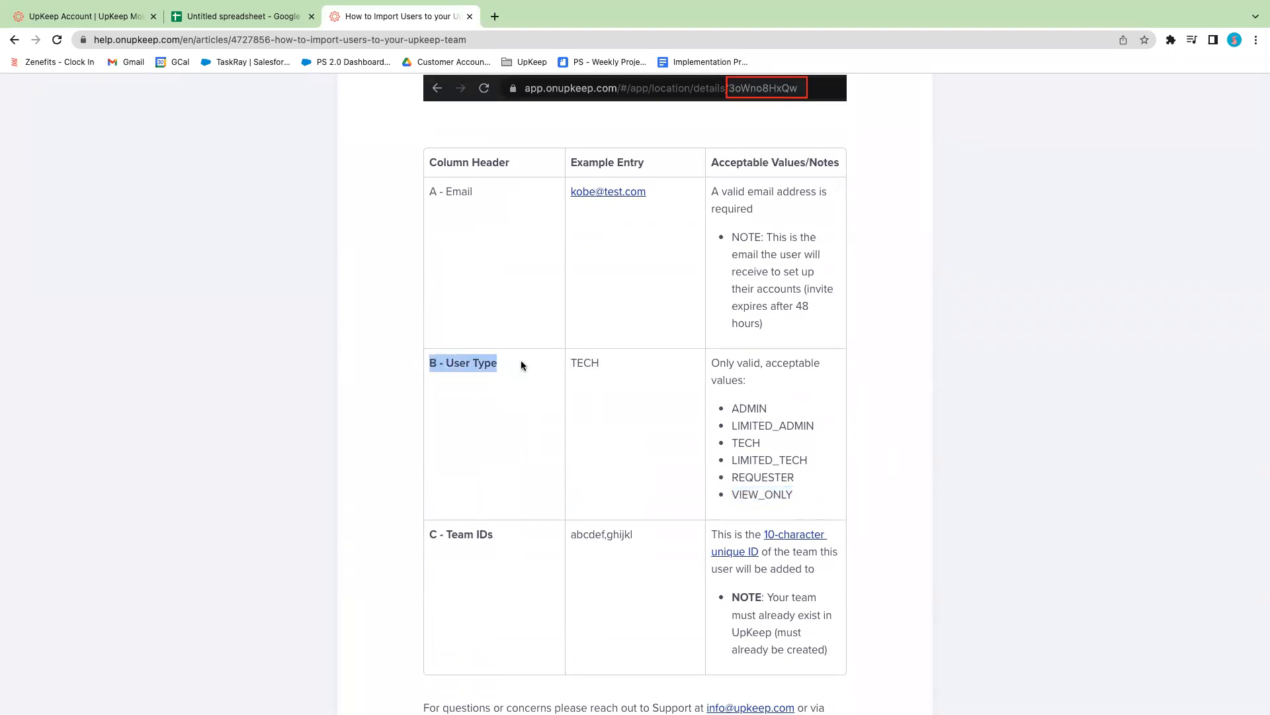
pyautogui.click(746, 406)
pyautogui.moveTo(731, 409); pyautogui.dragTo(800, 429)
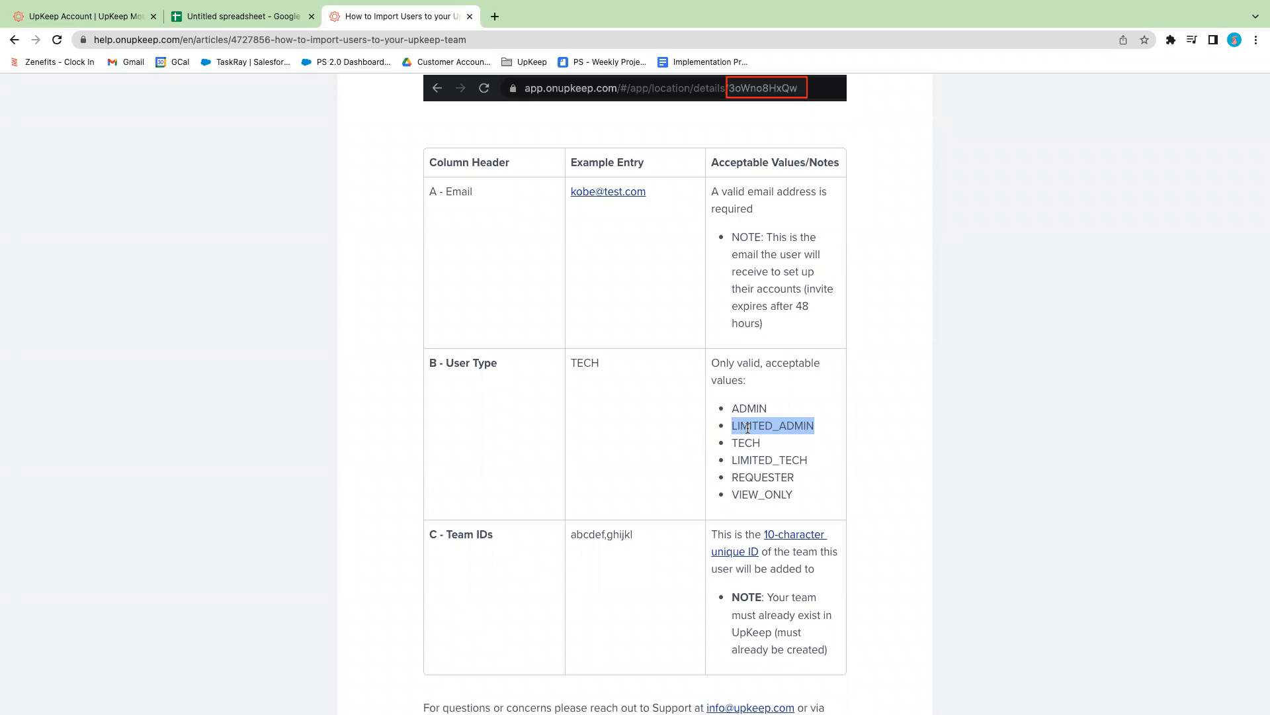
# Copy REQUESTER from the article's accepted values and paste it as values only into cell B2 of the spreadsheet
pyautogui.doubleClick(757, 477)
pyautogui.hotkey('ctrl', 'c')
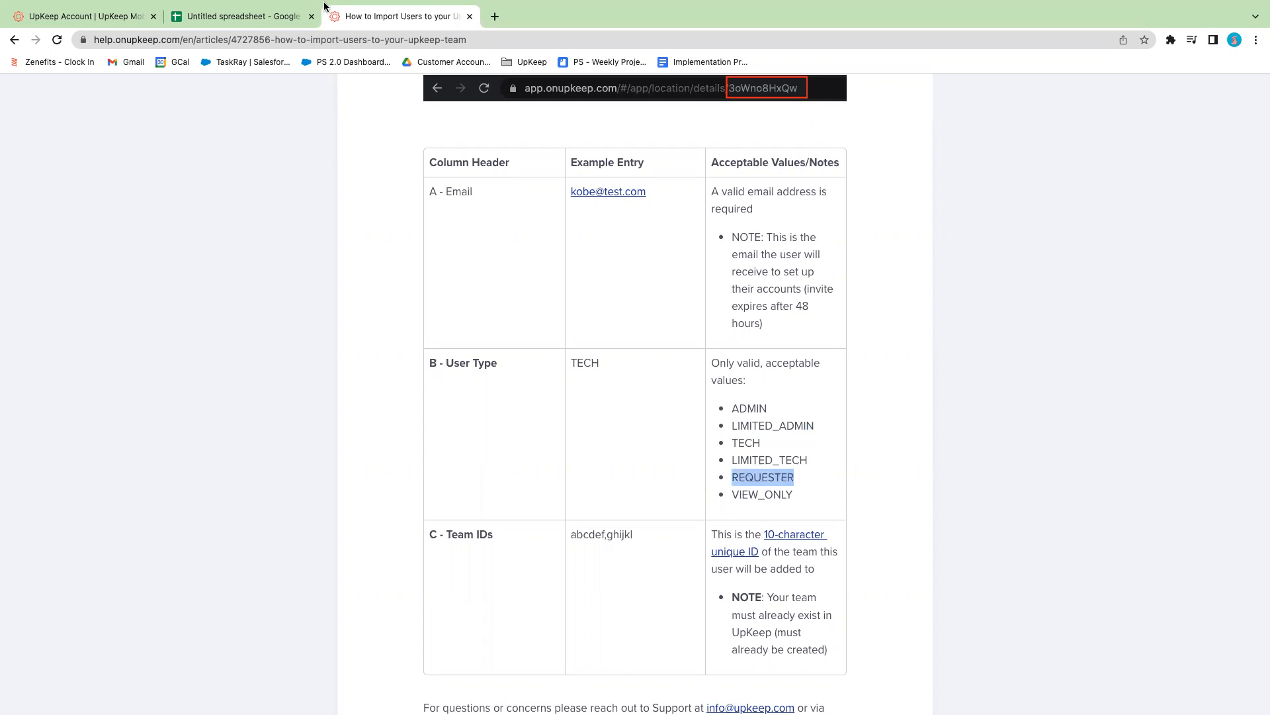
pyautogui.click(238, 15)
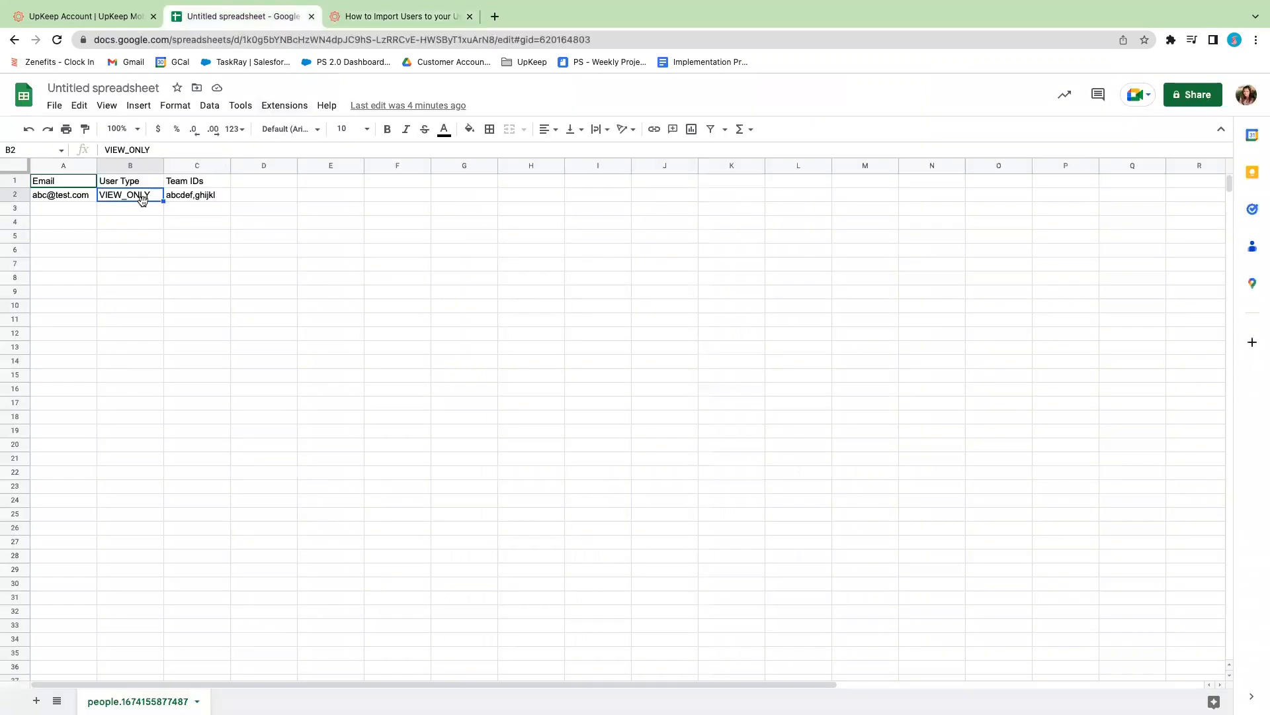
pyautogui.hotkey('ctrl', 'v')
pyautogui.click(192, 232)
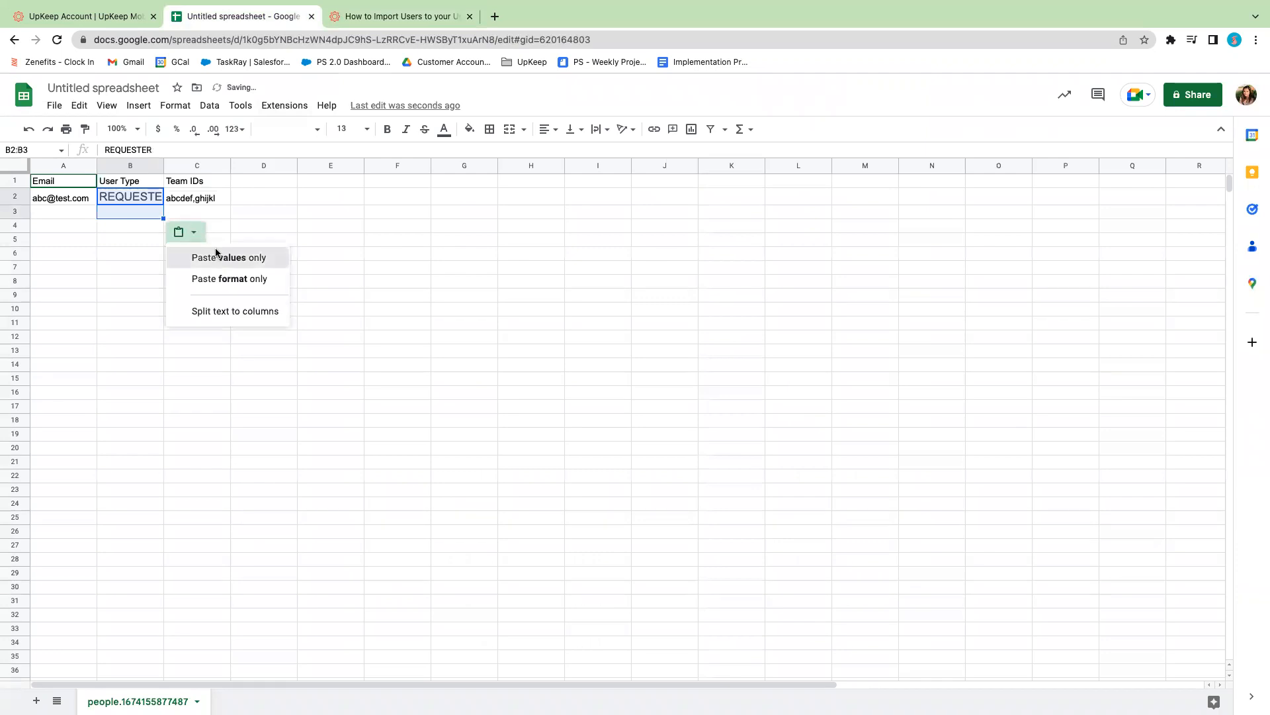
pyautogui.click(229, 258)
# Fill the REQUESTER user type from cell B2 down through B5
pyautogui.click(400, 15)
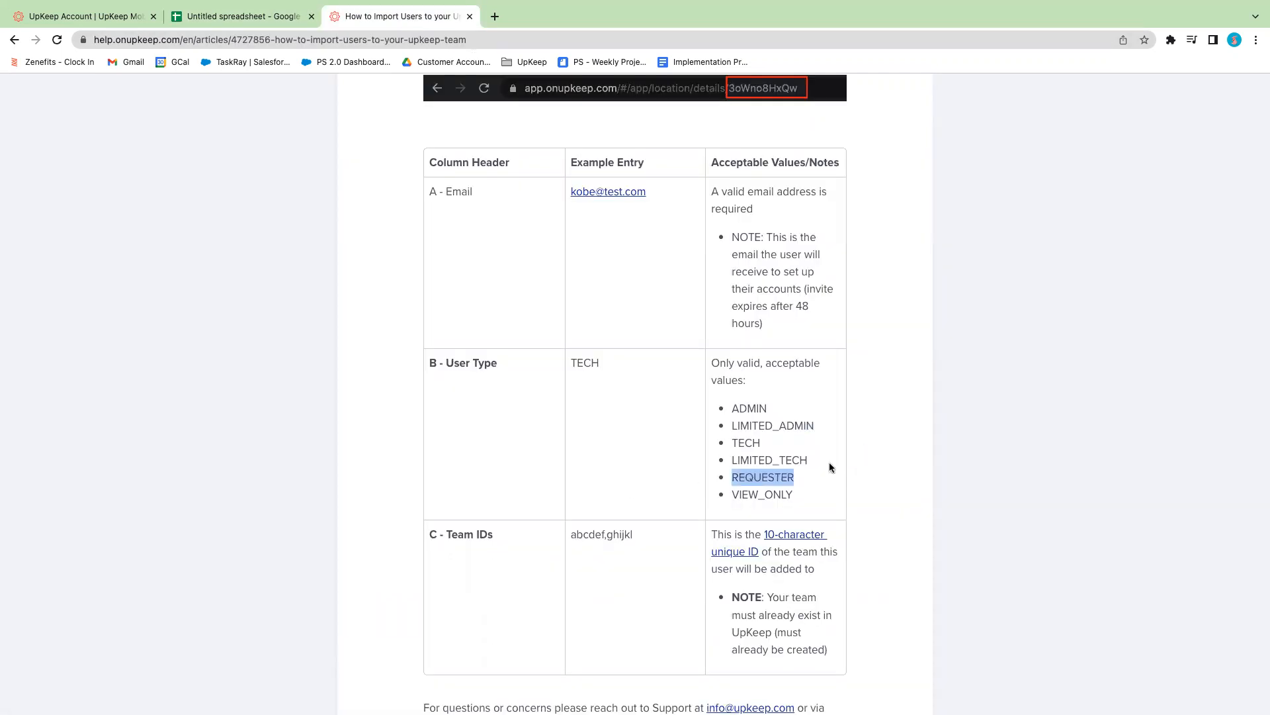
pyautogui.click(241, 16)
pyautogui.click(149, 198)
pyautogui.moveTo(163, 200); pyautogui.dragTo(162, 239)
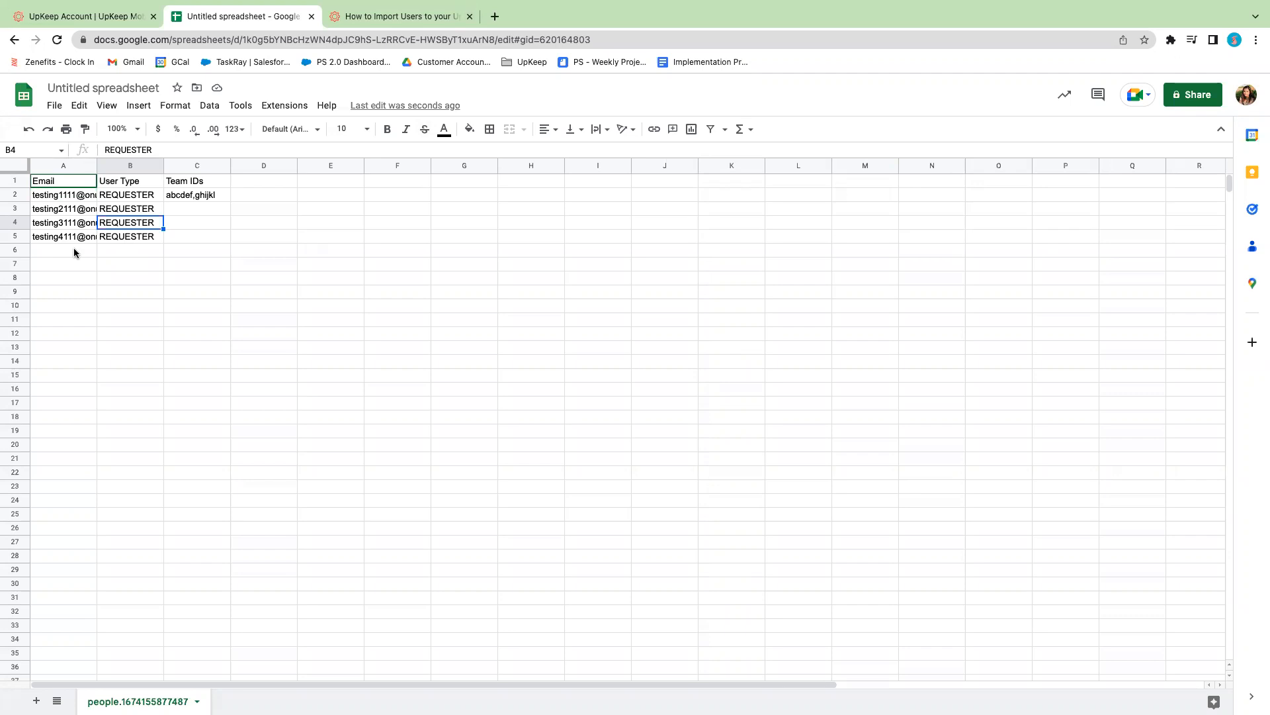
# Clear the sample Team IDs entry in C2, leaving the Team IDs column blank for all four users
pyautogui.click(201, 167)
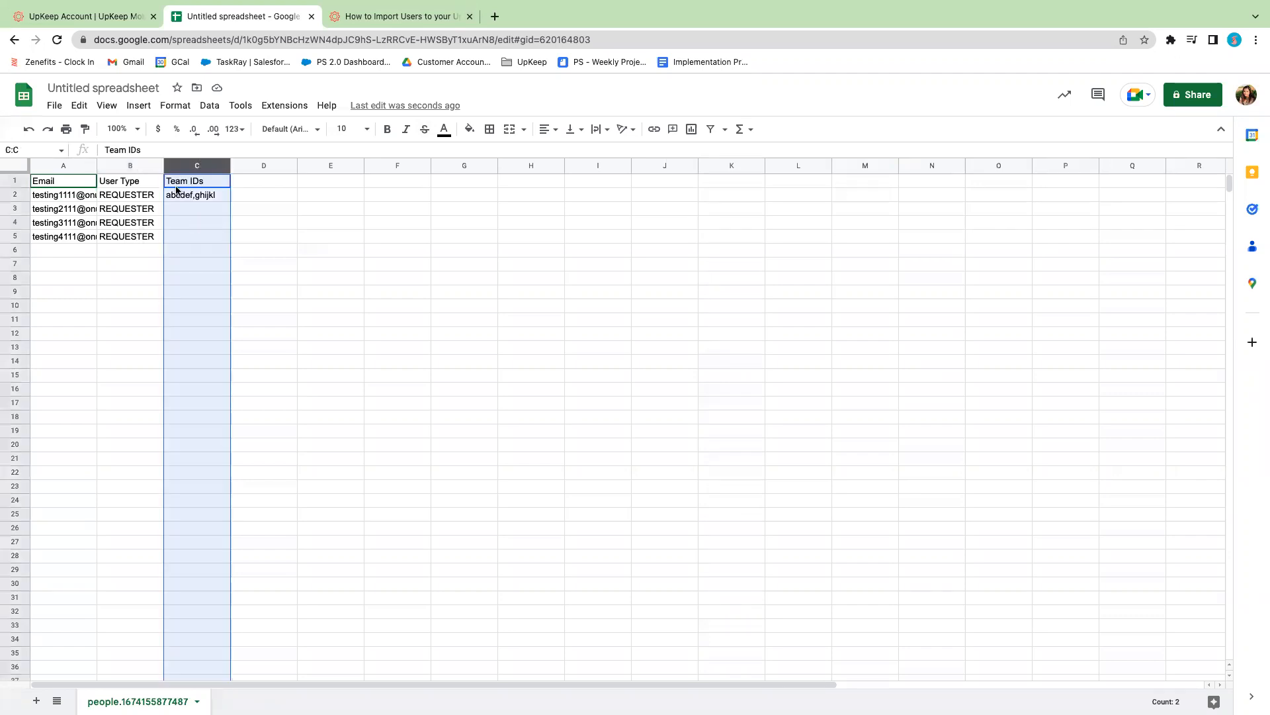
pyautogui.click(207, 197)
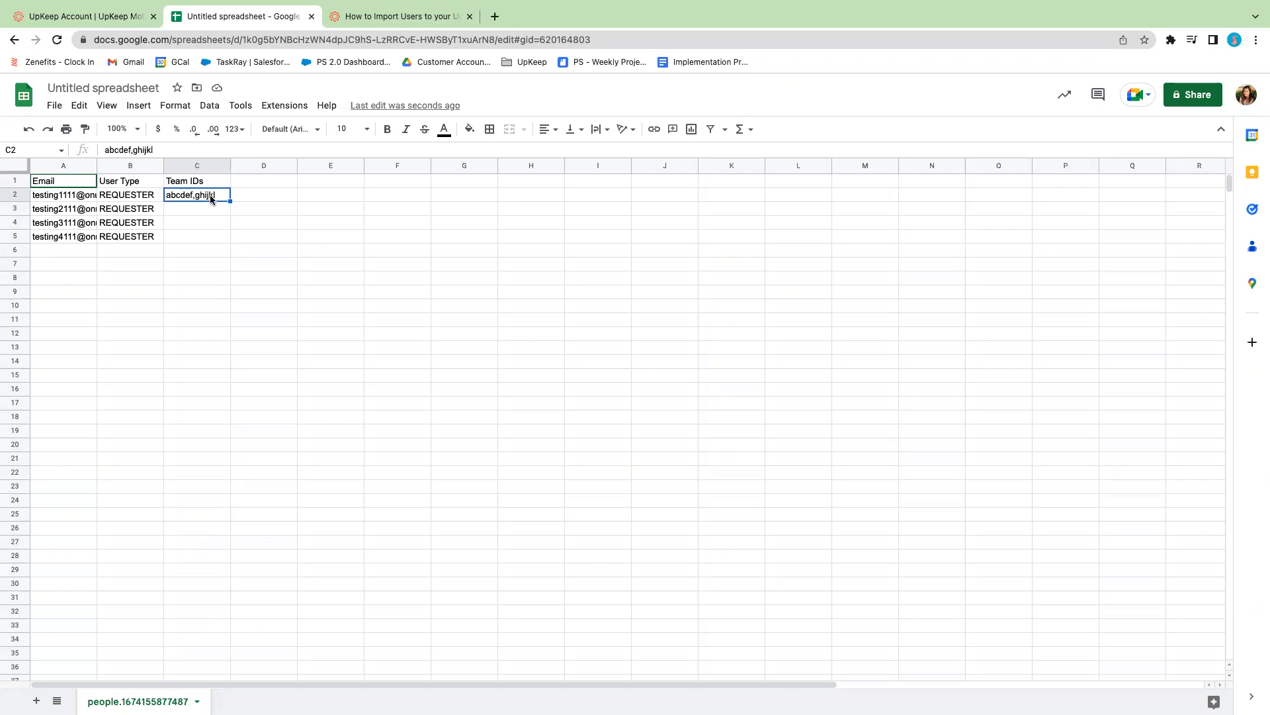
pyautogui.press('Delete')
pyautogui.click(187, 209)
pyautogui.click(187, 222)
pyautogui.click(186, 236)
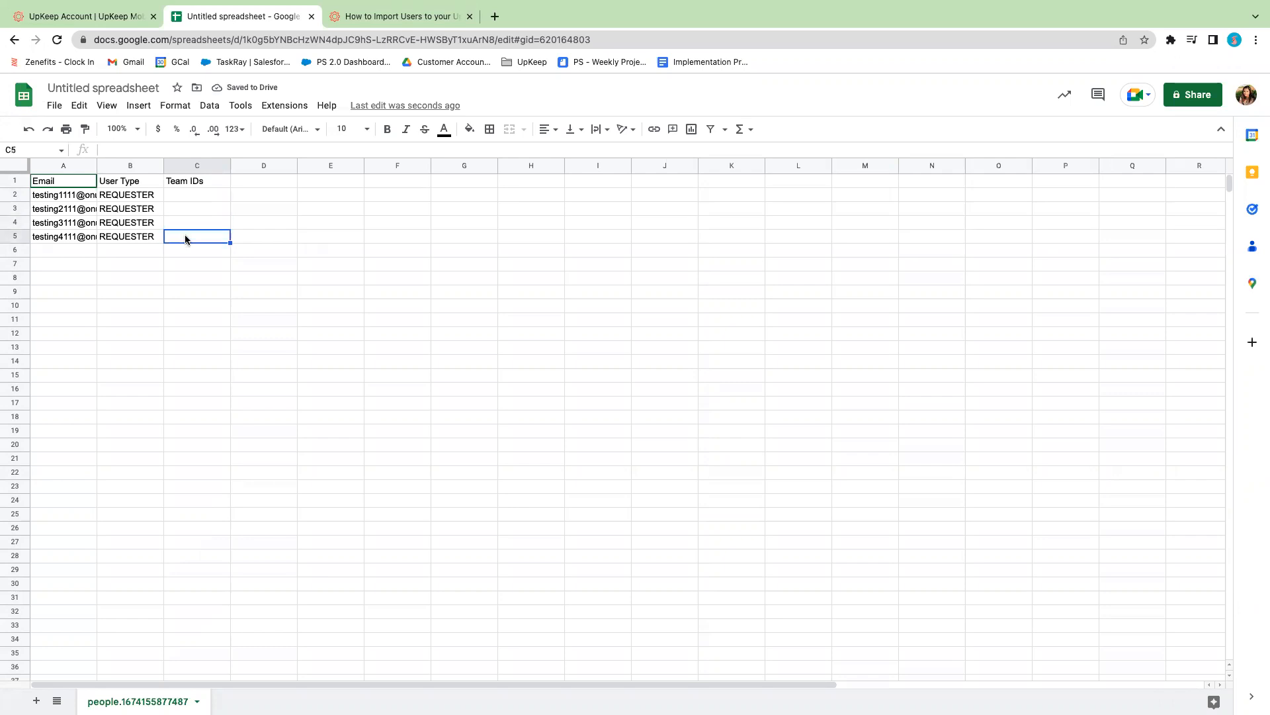
# Rename the spreadsheet as "import Users"
pyautogui.click(63, 84)
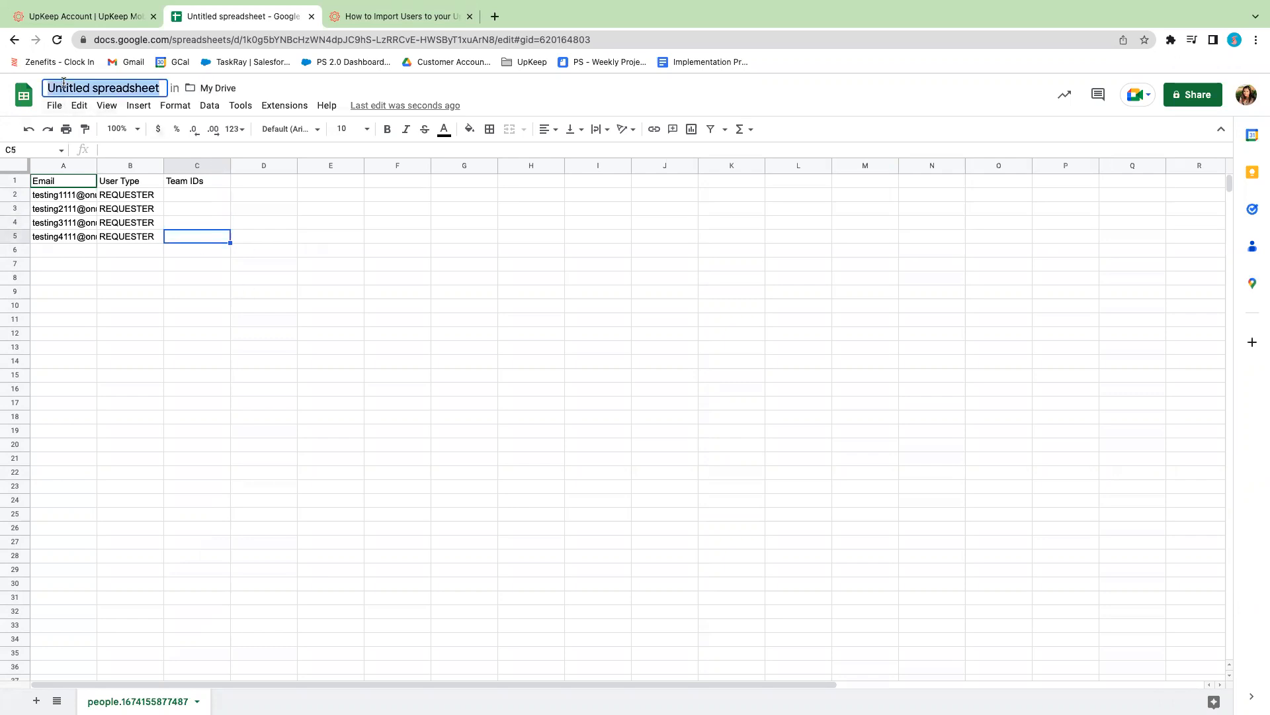
pyautogui.write('Dat')
pyautogui.press('BackSpace')
pyautogui.press('BackSpace')
pyautogui.press('BackSpace')
pyautogui.write('import U')
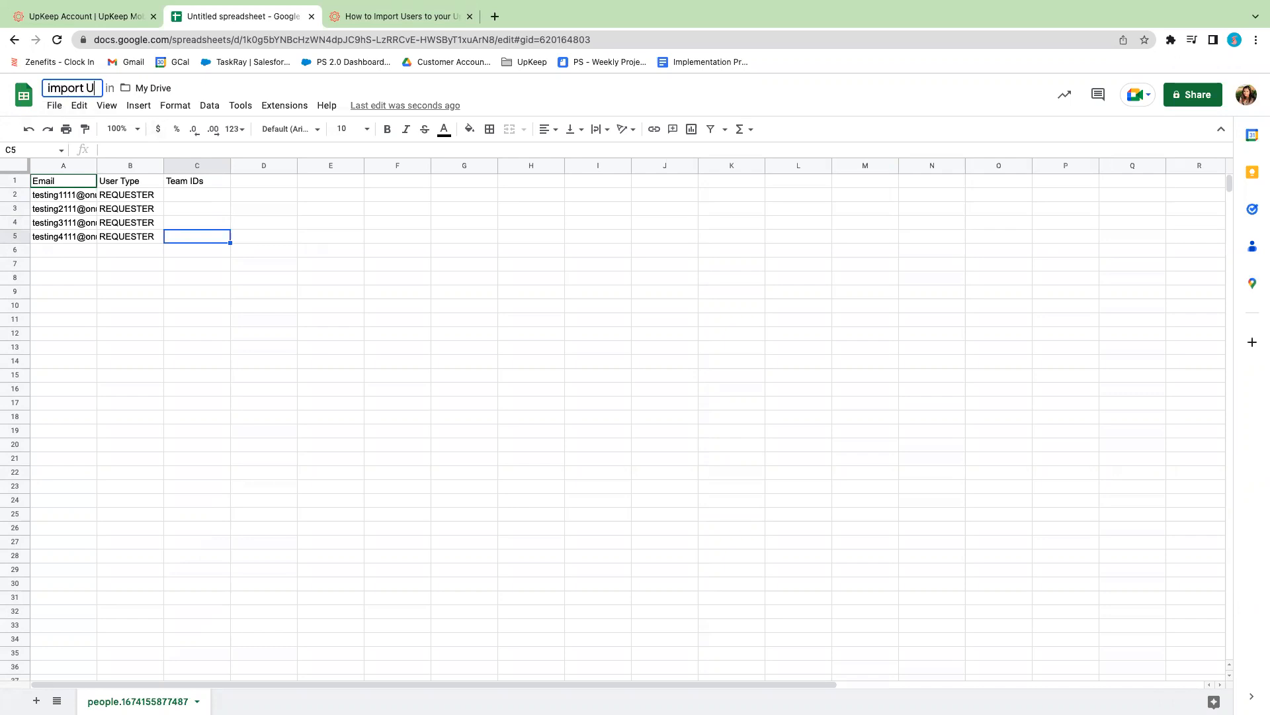
pyautogui.write('sers')
pyautogui.press('Return')
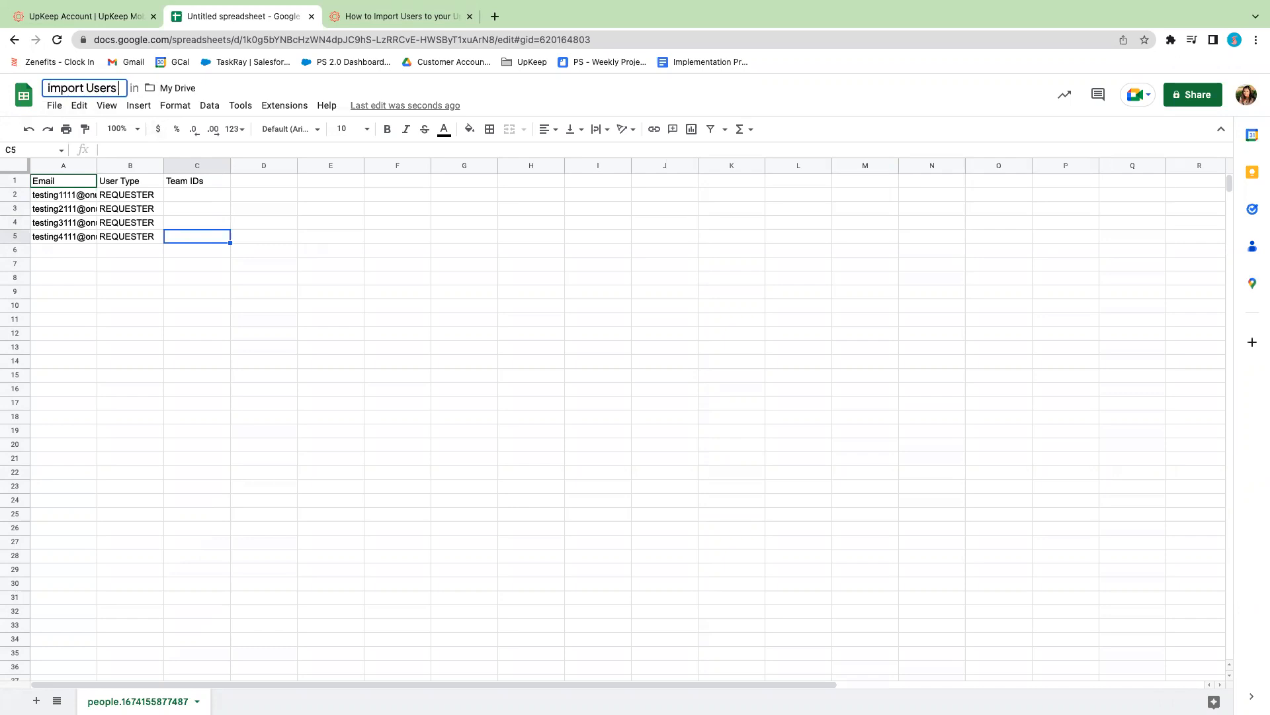
# Download the sheet as a comma-separated values (.csv) file
pyautogui.click(55, 106)
pyautogui.moveTo(120, 275)
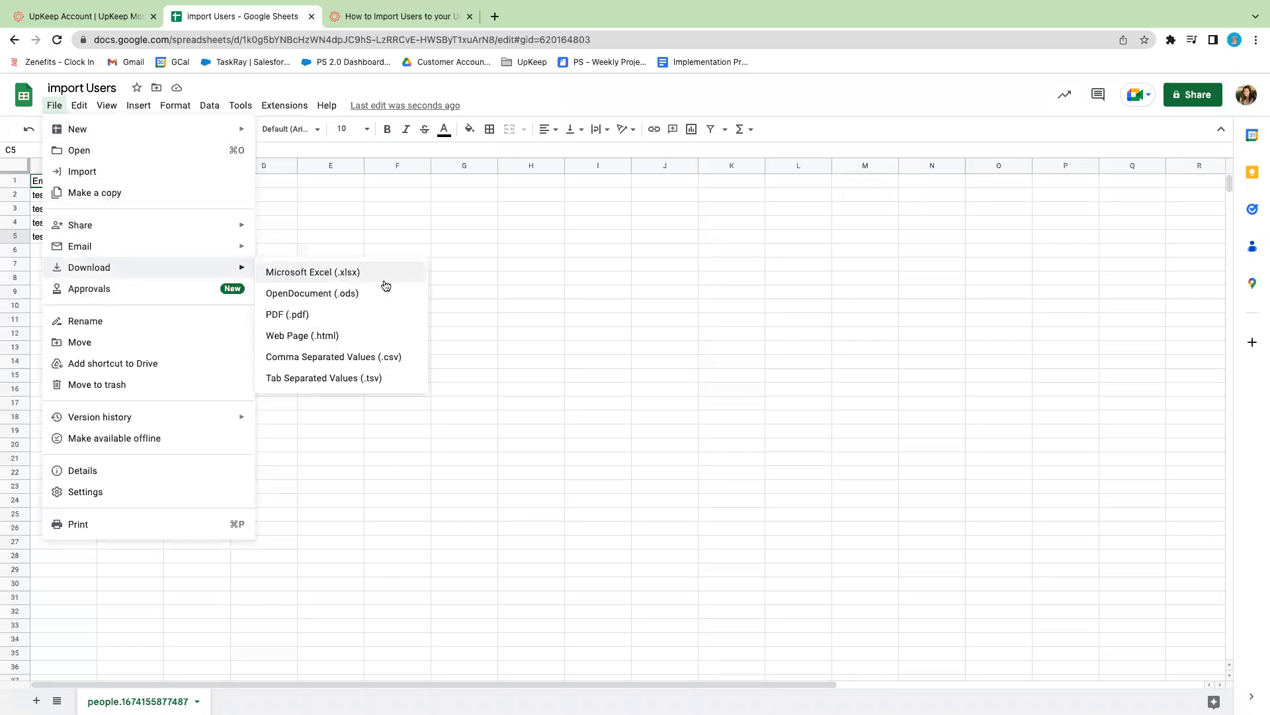
pyautogui.click(369, 366)
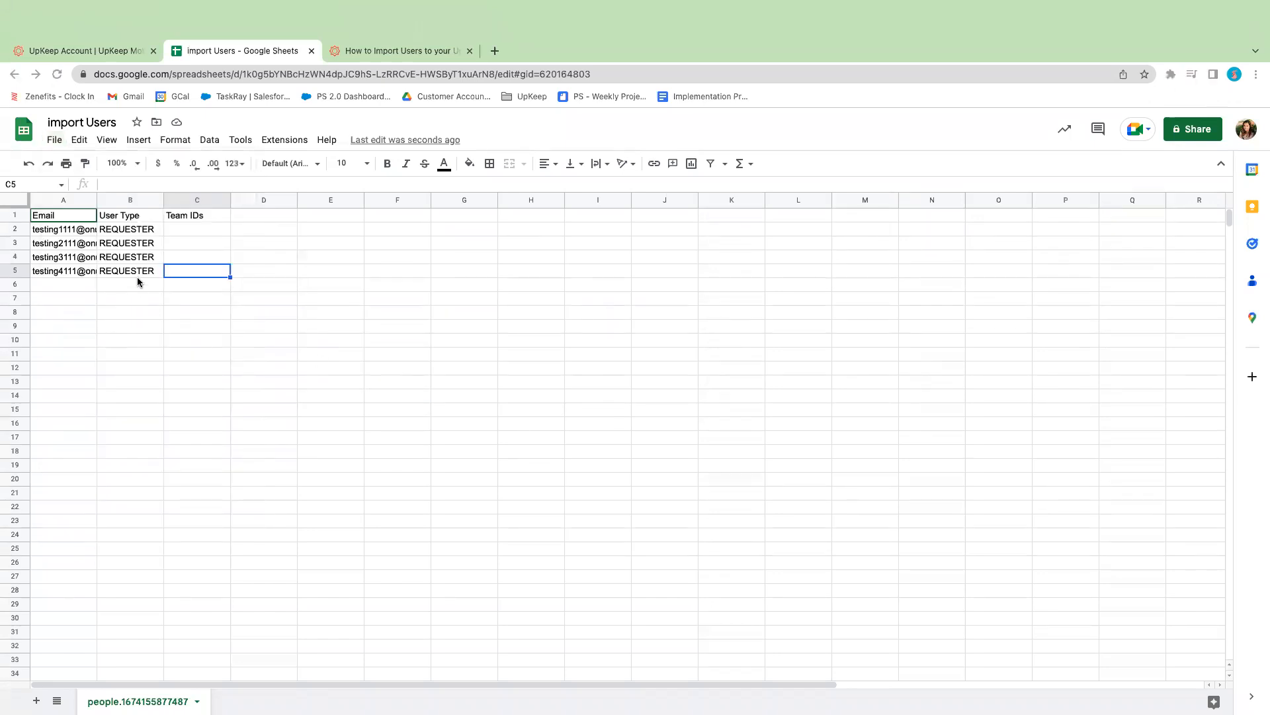
# Switch back to UpKeep and upload "import Users - people.1674155877487.csv" from Downloads as the people import file
pyautogui.click(360, 55)
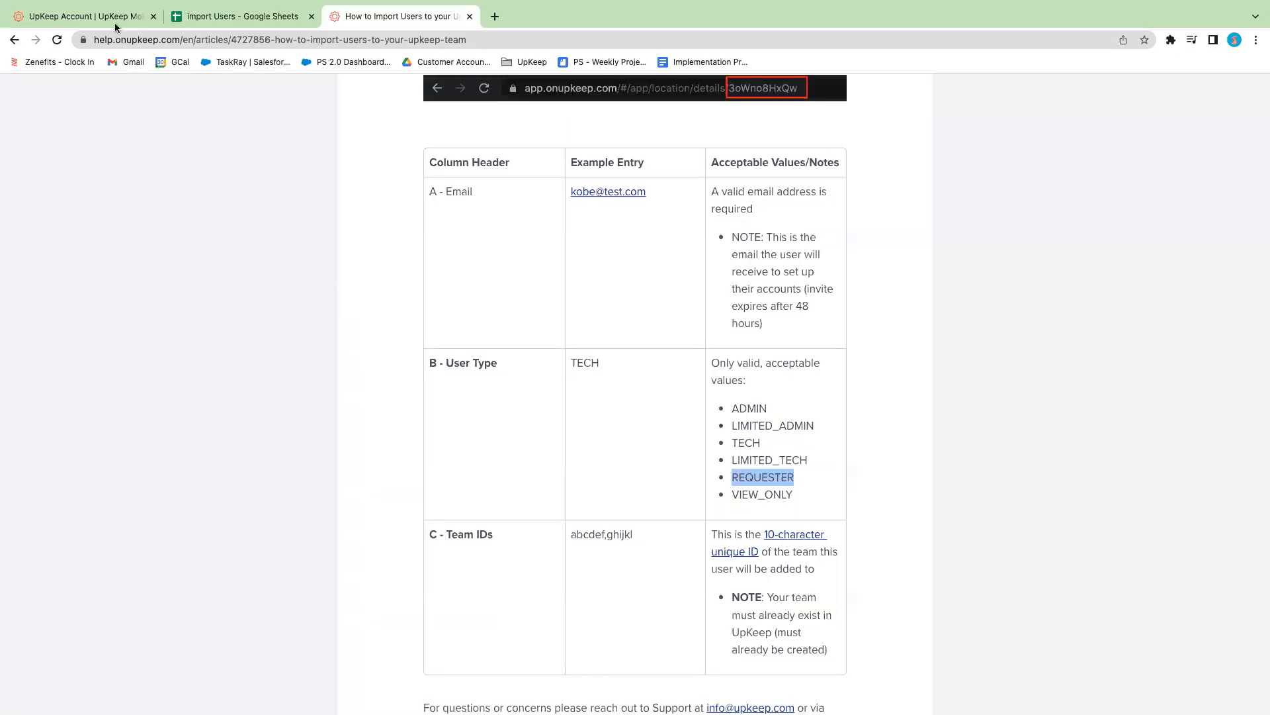
pyautogui.click(99, 23)
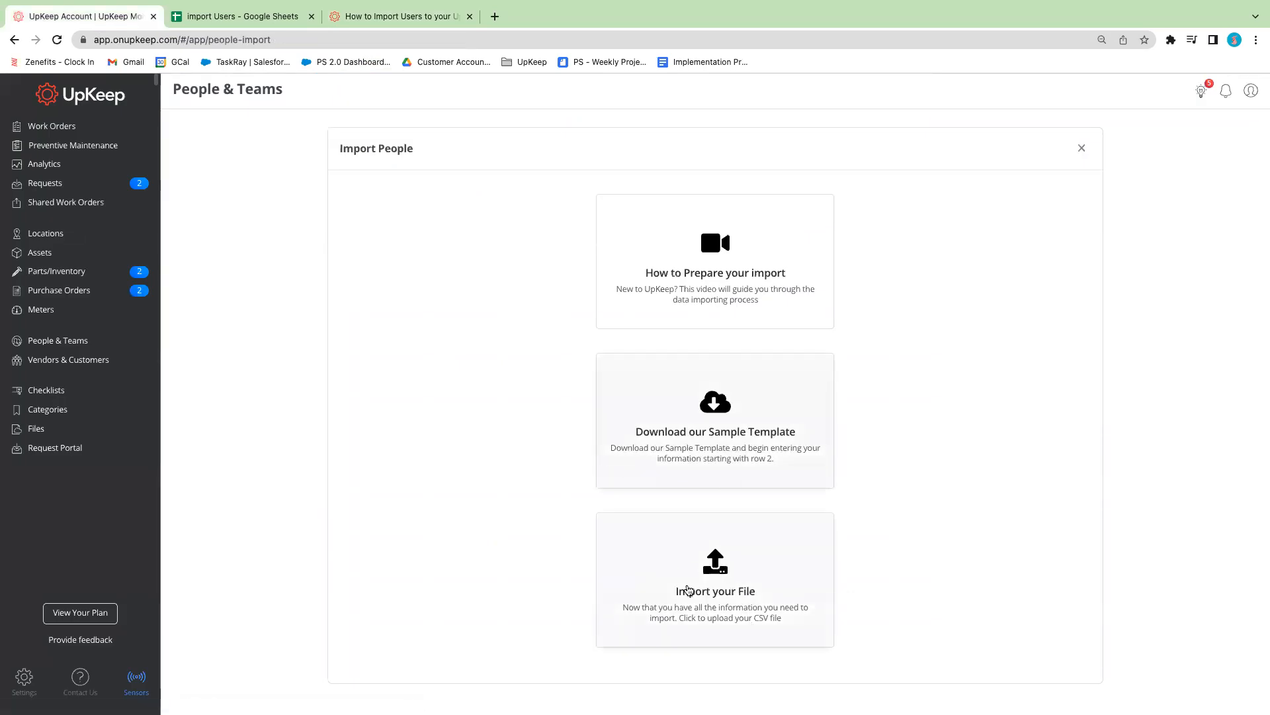
pyautogui.click(733, 600)
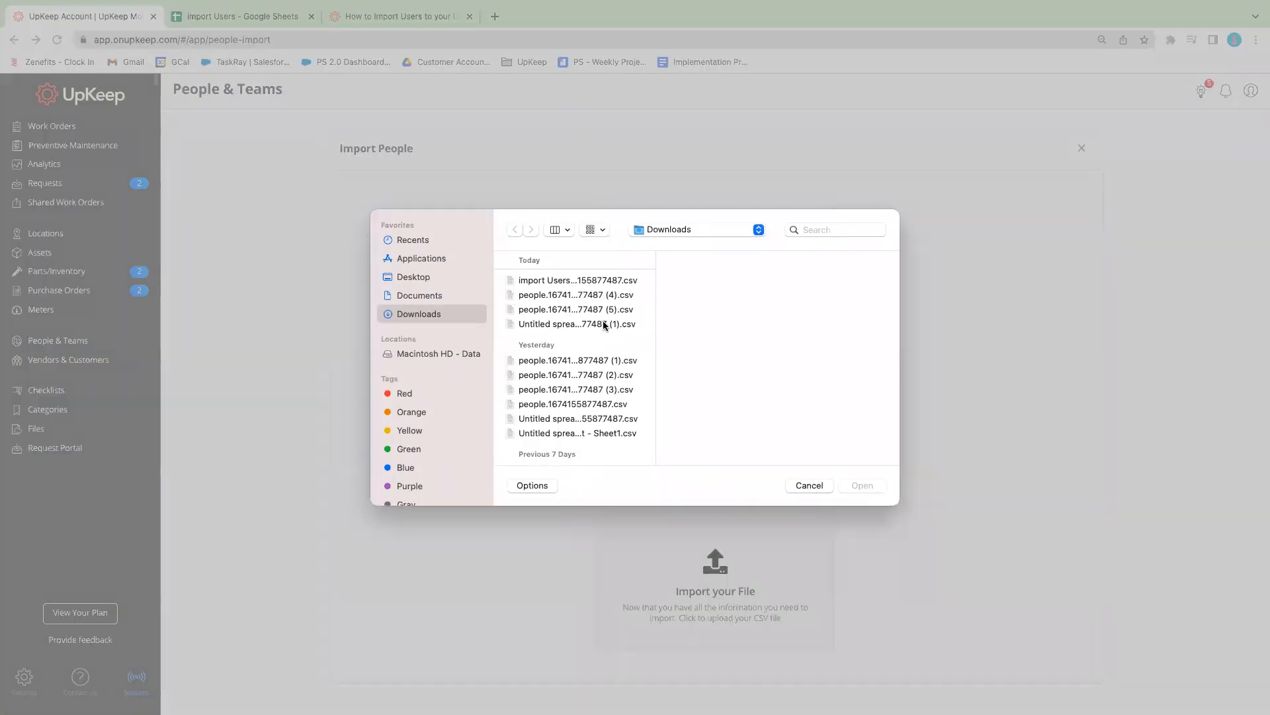
pyautogui.click(561, 282)
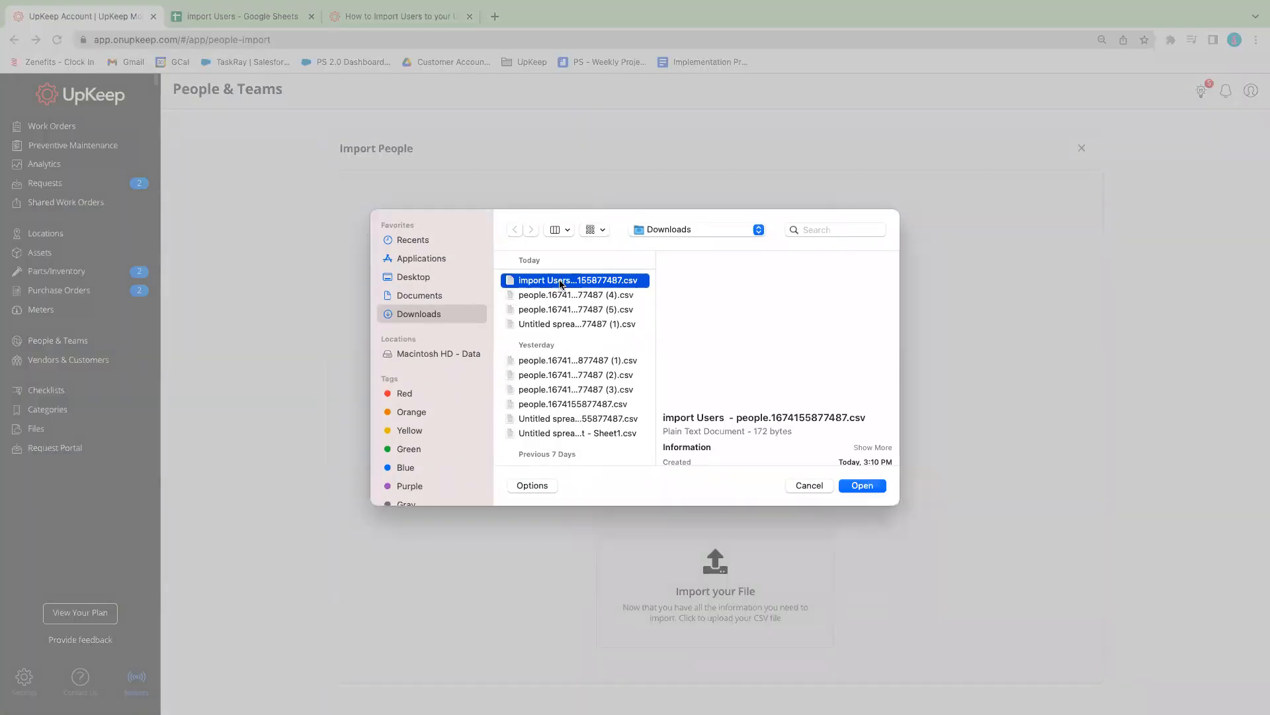
pyautogui.click(862, 486)
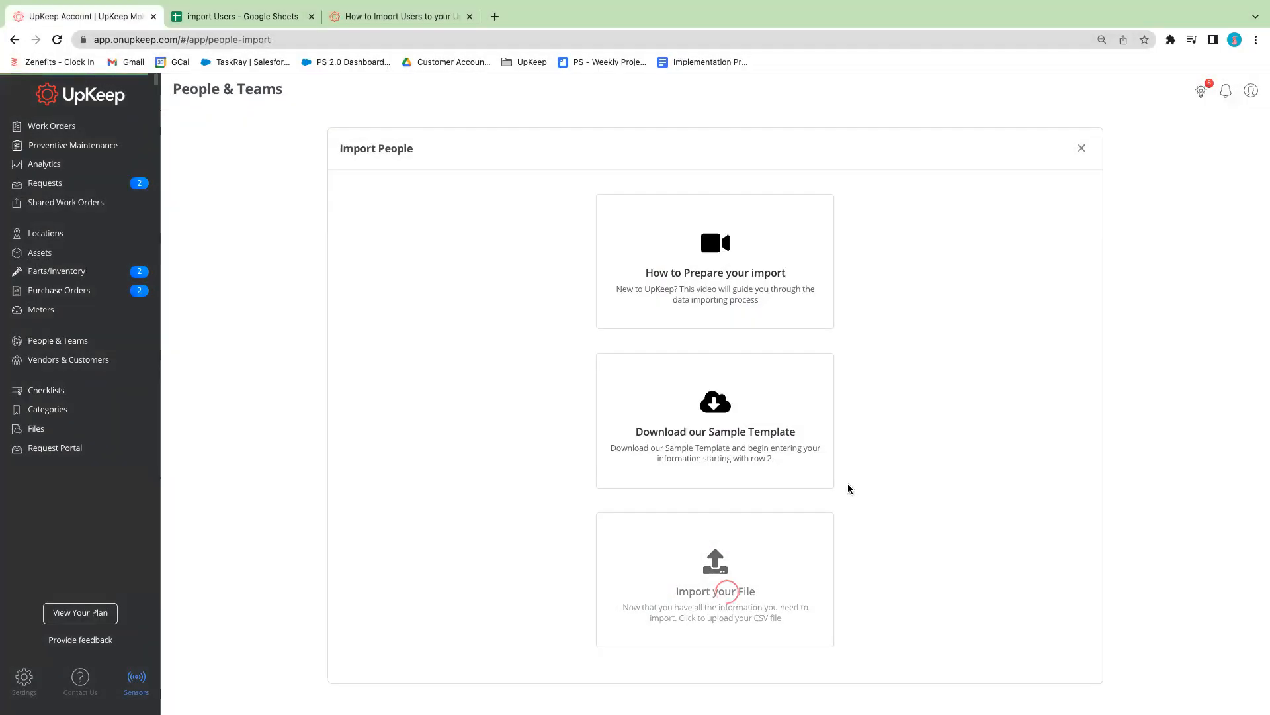